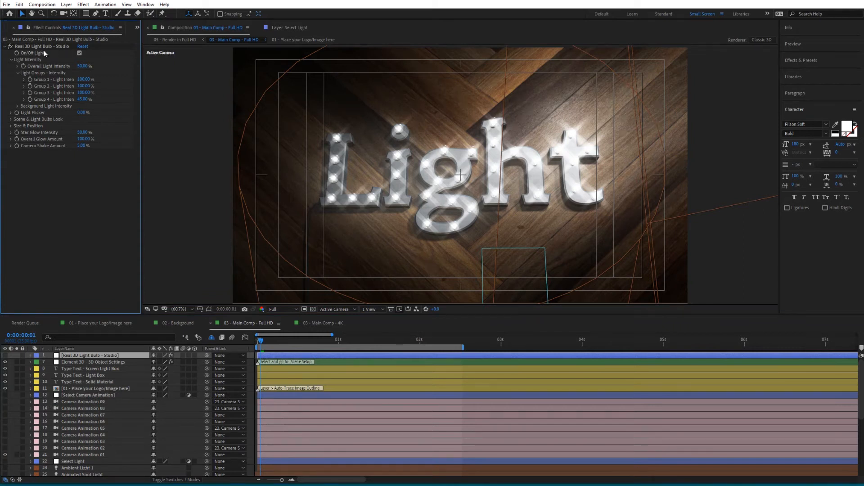
Toggle the On/Off Light option off and on twice, leaving the bulbs lit
{"action": "left_click", "coordinate": [80, 53]}
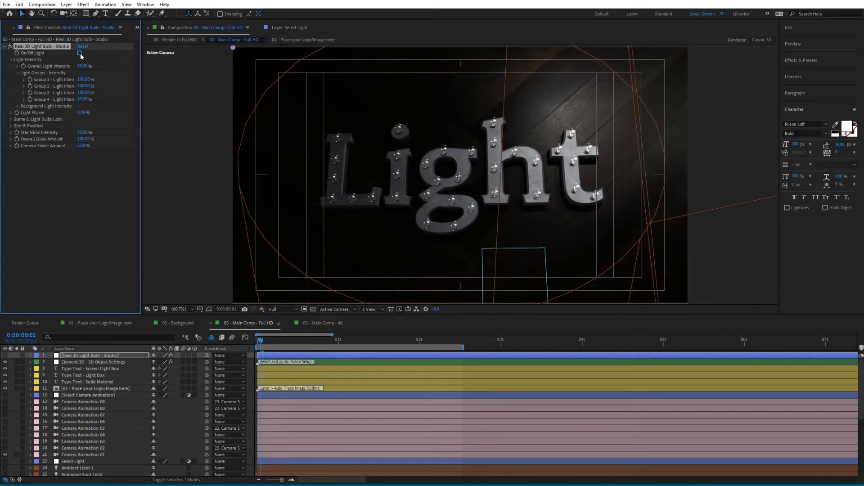
{"action": "left_click", "coordinate": [80, 53]}
{"action": "left_click", "coordinate": [80, 53]}
{"action": "left_click", "coordinate": [80, 53]}
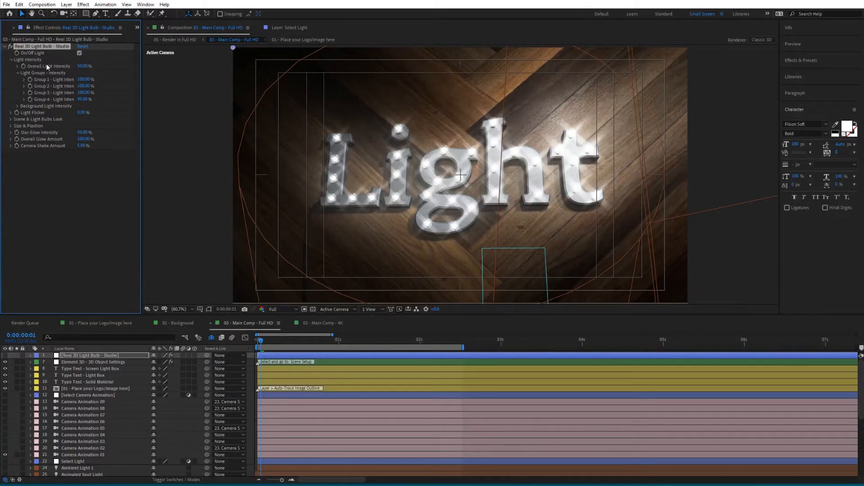
Try an Overall Light Intensity of 100% and a lower one of 20%
{"action": "left_click", "coordinate": [82, 66]}
{"action": "type", "text": "100"}
{"action": "key", "text": "Return"}
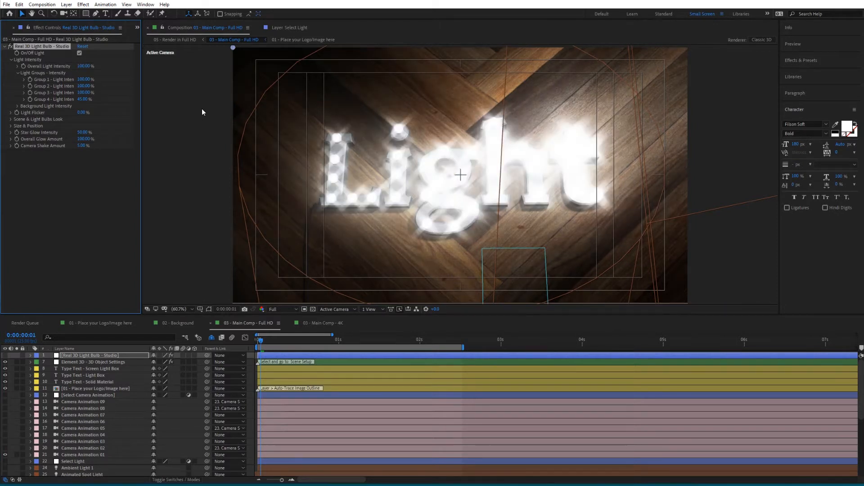
{"action": "left_click", "coordinate": [84, 65]}
{"action": "type", "text": "20"}
{"action": "key", "text": "Return"}
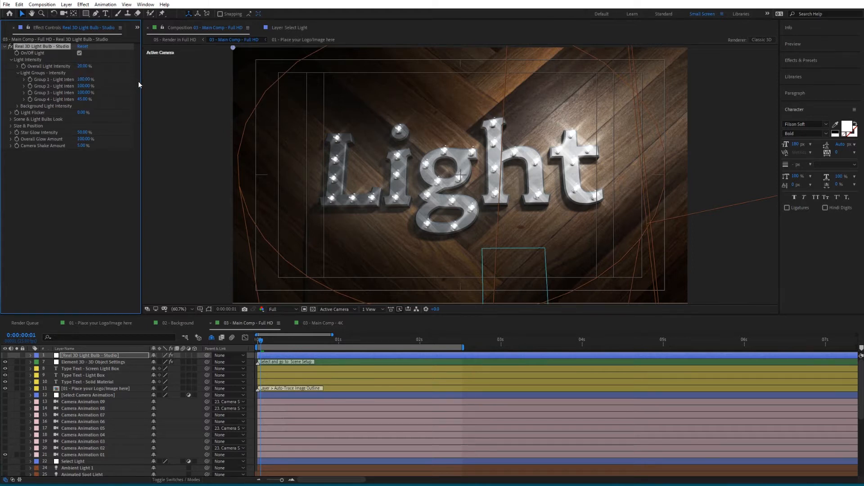
Widen the effect settings area, set Group 1 - Light Intensity to 50%, and set Overall Light Intensity to 50%
{"action": "left_click_drag", "start_coordinate": [141, 82], "coordinate": [165, 85]}
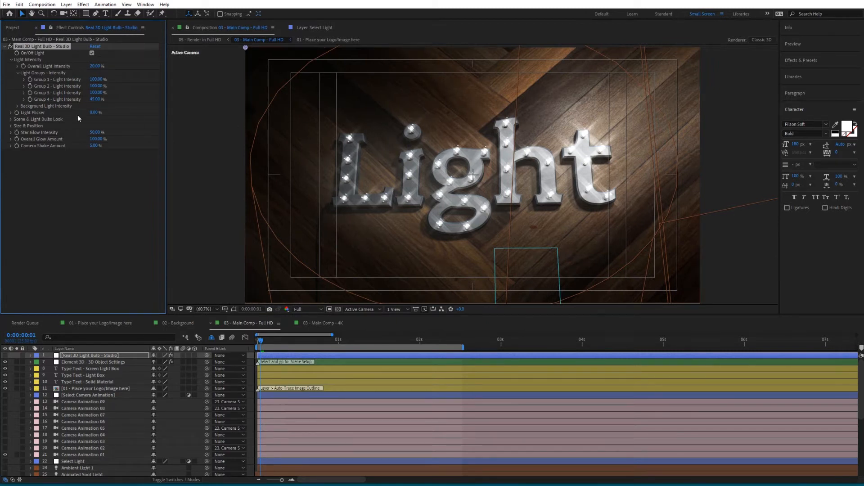
{"action": "left_click", "coordinate": [96, 80]}
{"action": "type", "text": "50"}
{"action": "key", "text": "Return"}
{"action": "left_click", "coordinate": [95, 66]}
{"action": "type", "text": "50"}
{"action": "key", "text": "Return"}
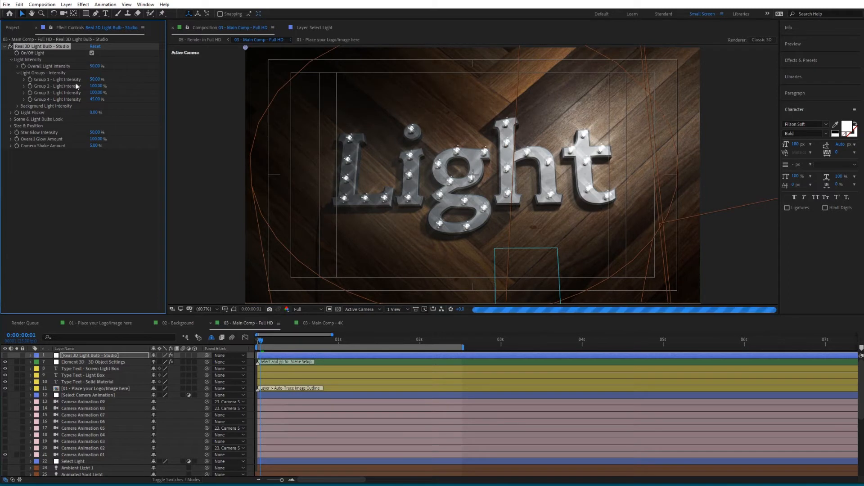
Compare Group 1 - Light Intensity at 100% and at 50%
{"action": "left_click", "coordinate": [94, 79]}
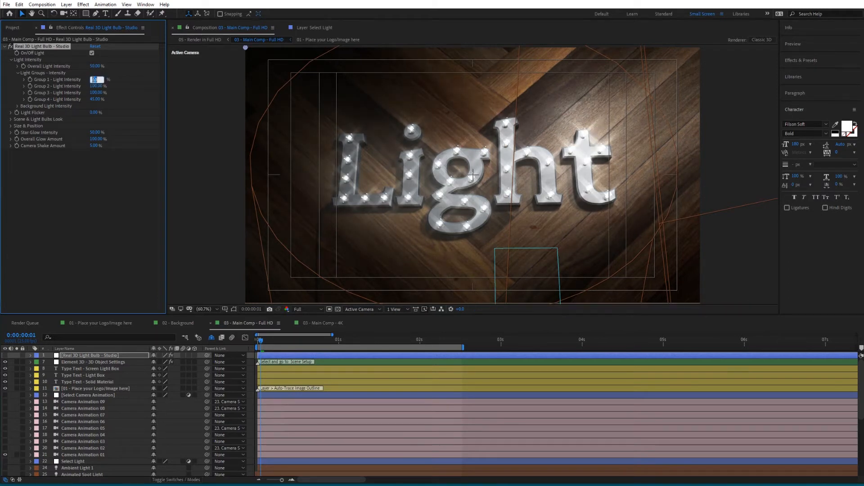
{"action": "type", "text": "100"}
{"action": "key", "text": "Return"}
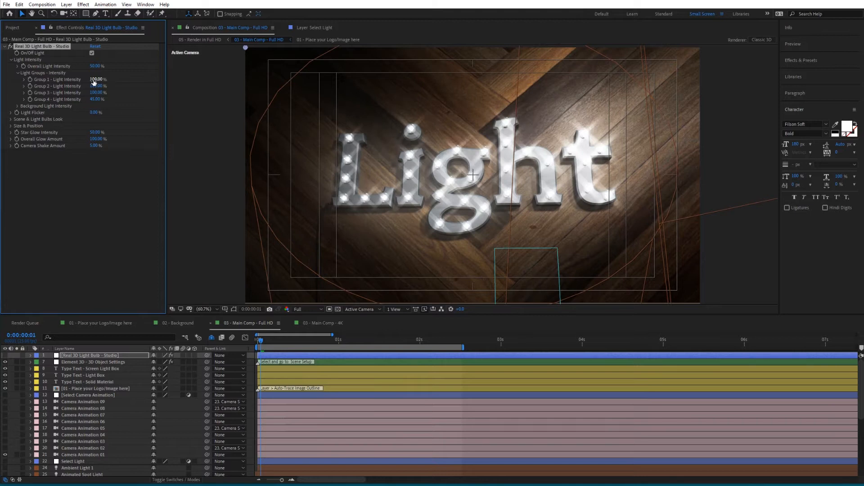
{"action": "left_click", "coordinate": [94, 79]}
{"action": "type", "text": "50"}
{"action": "key", "text": "Return"}
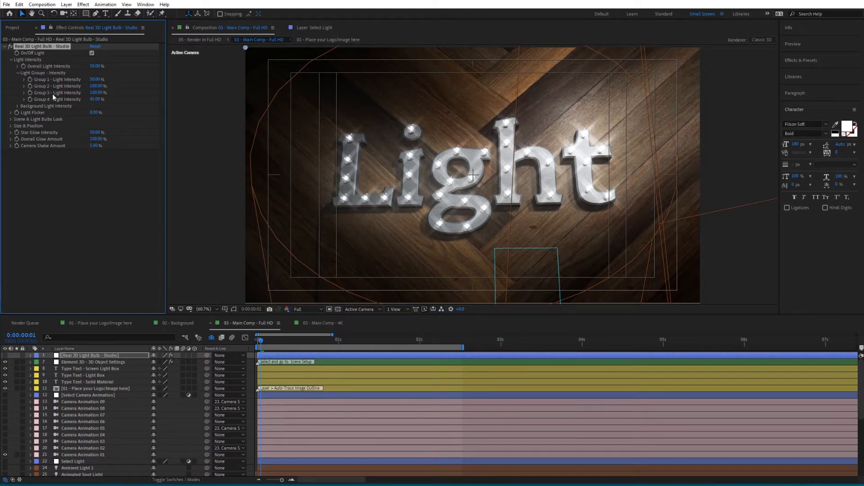
Set Group 1 - Light Intensity to 100%
{"action": "left_click", "coordinate": [95, 79]}
{"action": "type", "text": "100"}
{"action": "key", "text": "Return"}
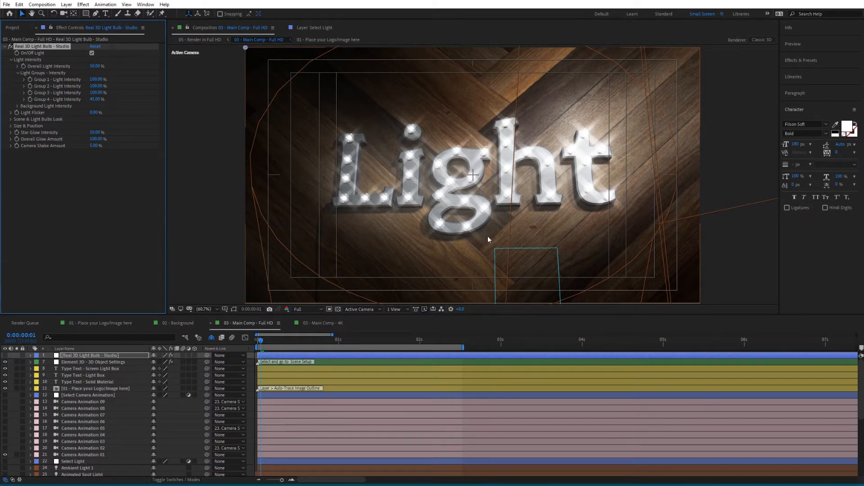
Open Scene Setup for the Element 3D - 3D Object Settings layer and inspect Light Bulbs groups 01 to 03
{"action": "left_click", "coordinate": [79, 362]}
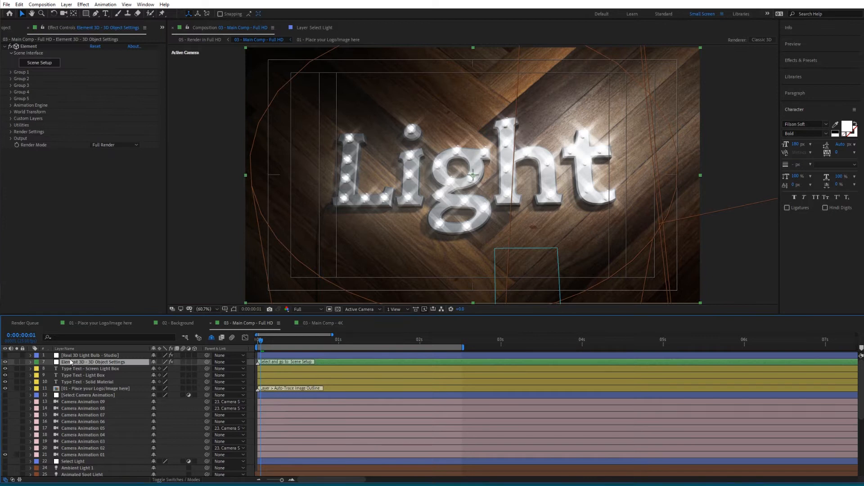
{"action": "left_click", "coordinate": [32, 63]}
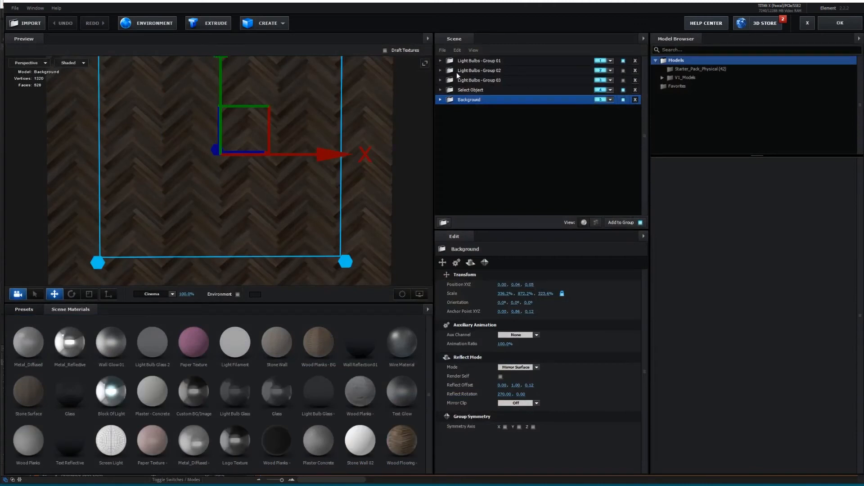
{"action": "left_click", "coordinate": [476, 62]}
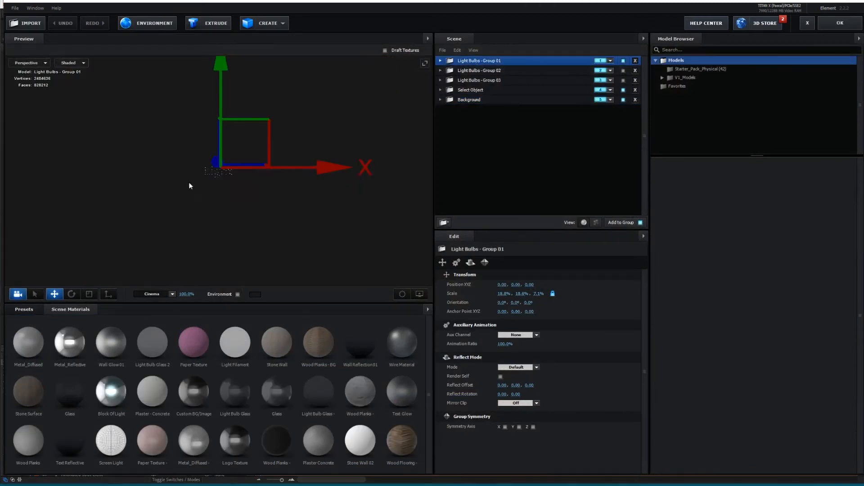
{"action": "scroll", "coordinate": [201, 178], "scroll_direction": "up", "scroll_amount": 3}
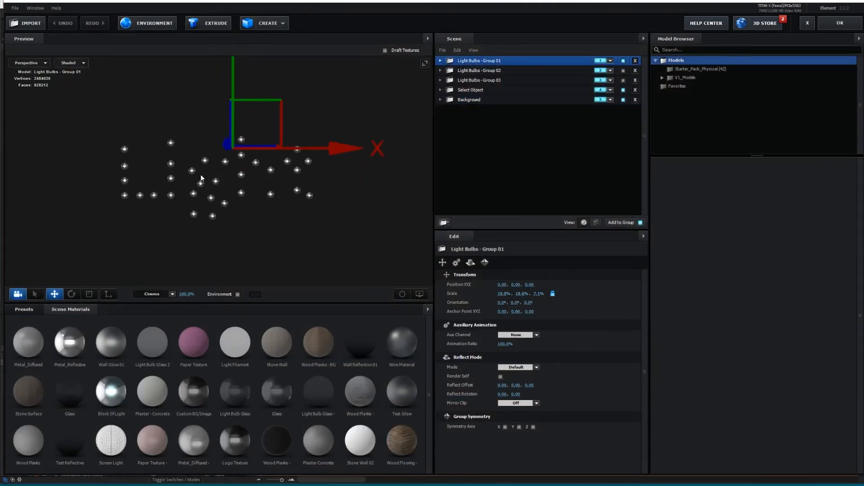
{"action": "left_click", "coordinate": [477, 72]}
{"action": "left_click", "coordinate": [463, 83]}
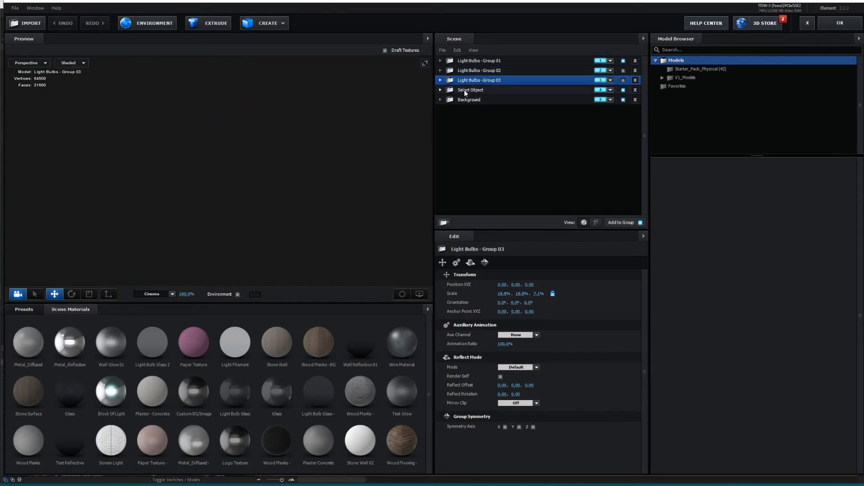
{"action": "key", "text": "Up"}
{"action": "key", "text": "Up"}
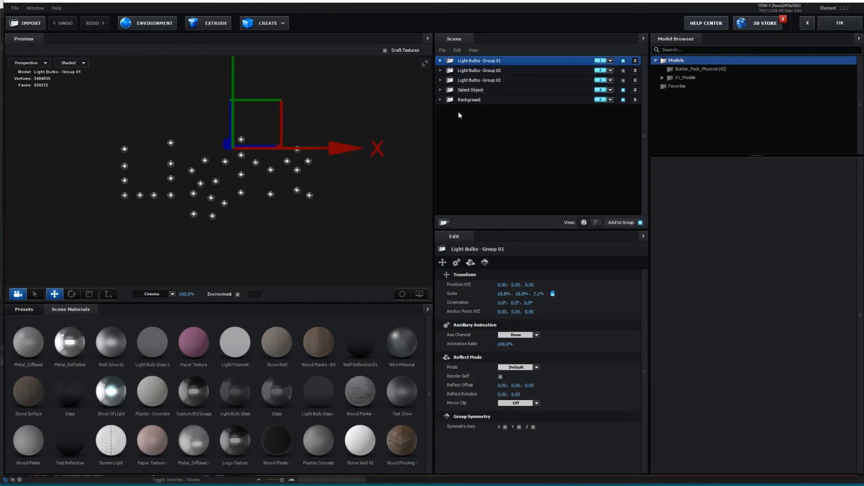
Expand Light Bulbs - Group 01 and make its Solid Material V01 model visible
{"action": "left_click", "coordinate": [441, 60]}
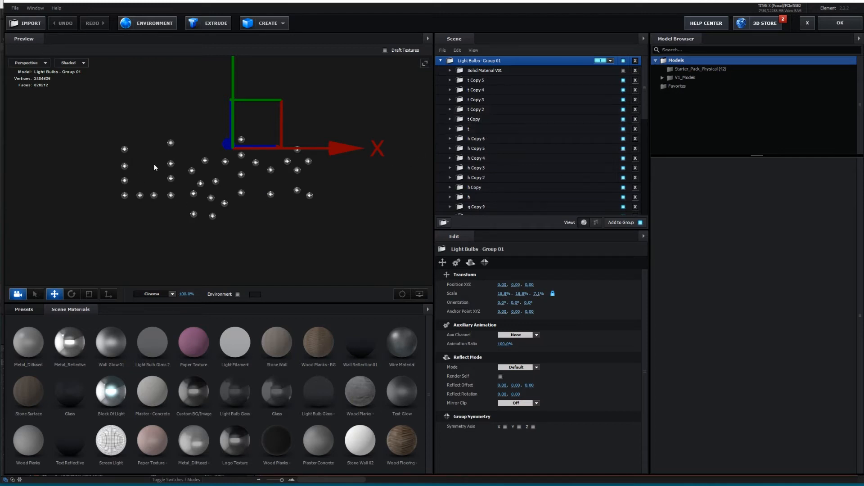
{"action": "left_click", "coordinate": [623, 70]}
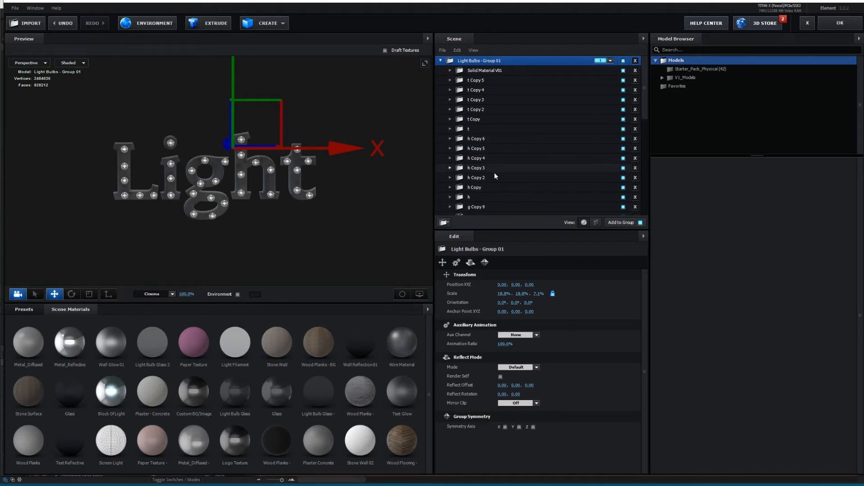
{"action": "scroll", "coordinate": [219, 186], "scroll_direction": "up", "scroll_amount": 5}
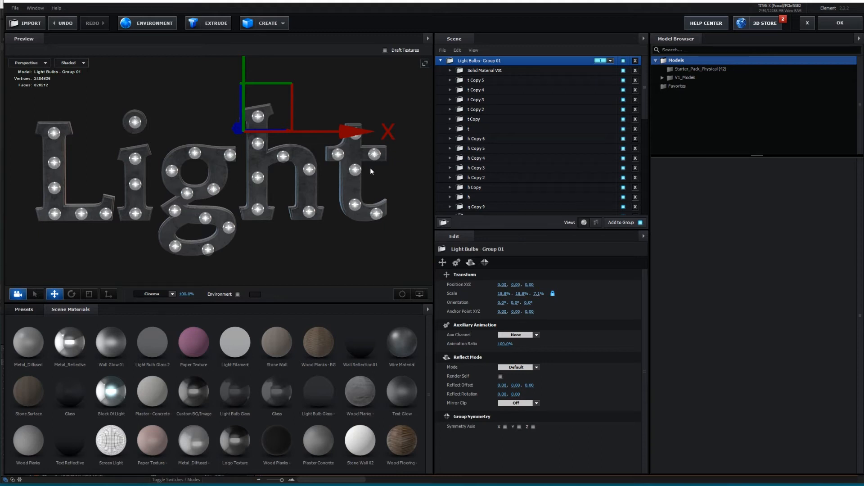
Move all light bulbs of the letters t and i from Light Bulbs - Group 01 into Light Bulbs - Group 02
{"action": "left_click", "coordinate": [478, 84]}
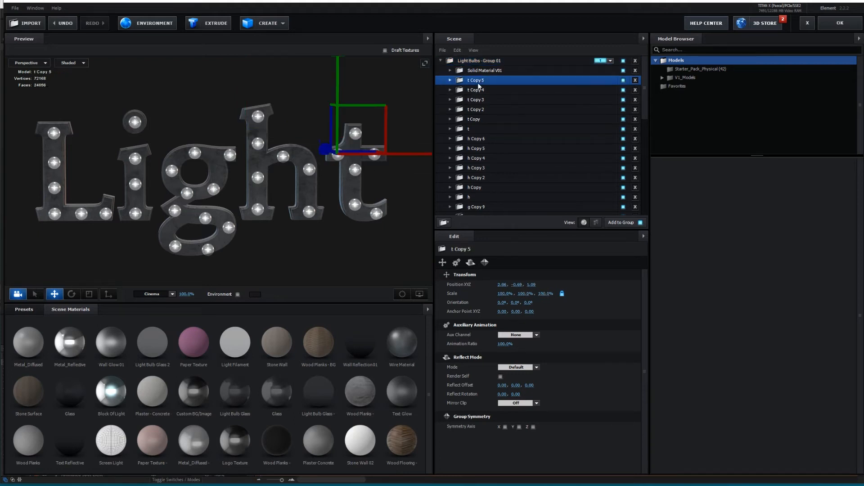
{"action": "left_click_drag", "start_coordinate": [476, 88], "coordinate": [475, 127]}
{"action": "scroll", "coordinate": [474, 127], "scroll_direction": "down", "scroll_amount": 4}
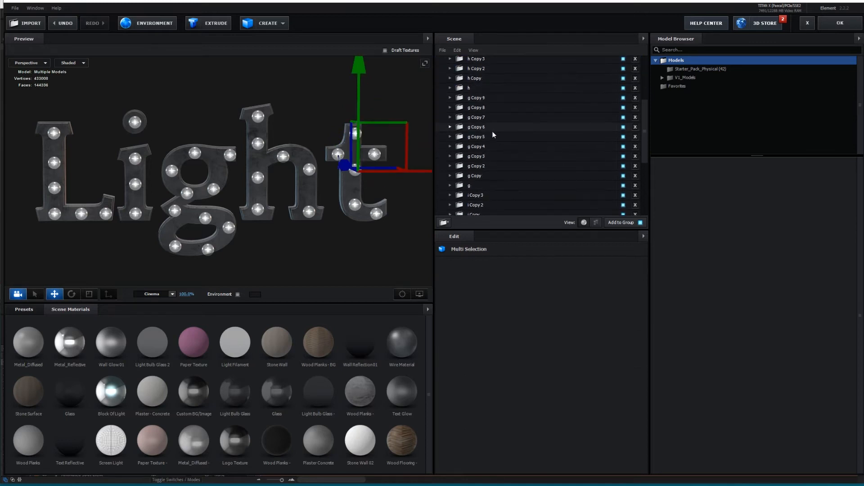
{"action": "scroll", "coordinate": [487, 134], "scroll_direction": "down", "scroll_amount": 2}
{"action": "left_click_drag", "start_coordinate": [474, 141], "coordinate": [471, 158]}
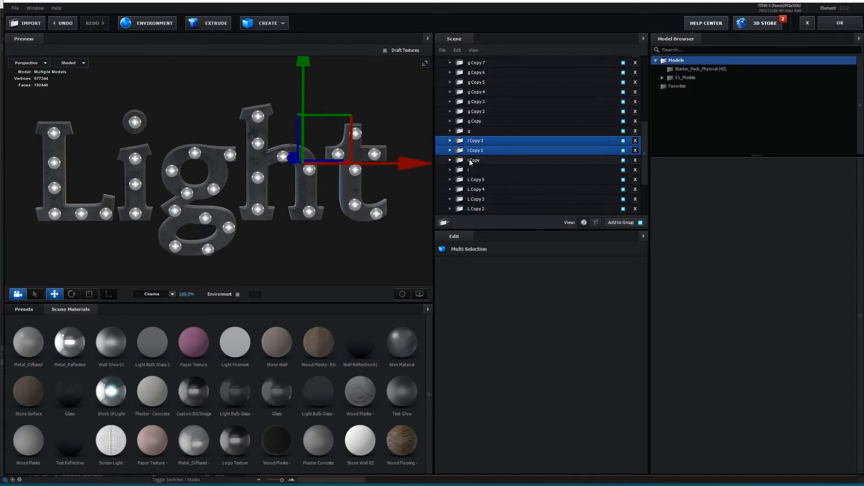
{"action": "left_click", "coordinate": [469, 159], "text": "ctrl"}
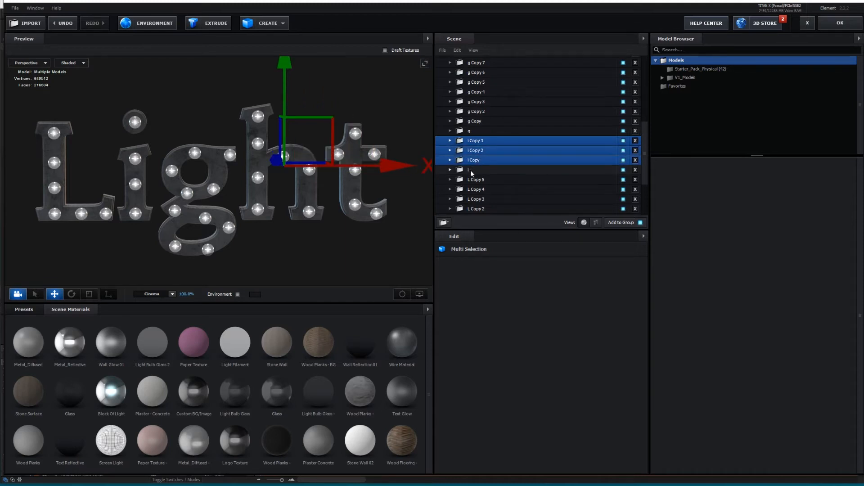
{"action": "left_click", "coordinate": [471, 171], "text": "ctrl"}
{"action": "scroll", "coordinate": [491, 117], "scroll_direction": "down", "scroll_amount": 2}
{"action": "left_click_drag", "start_coordinate": [483, 105], "coordinate": [498, 195]}
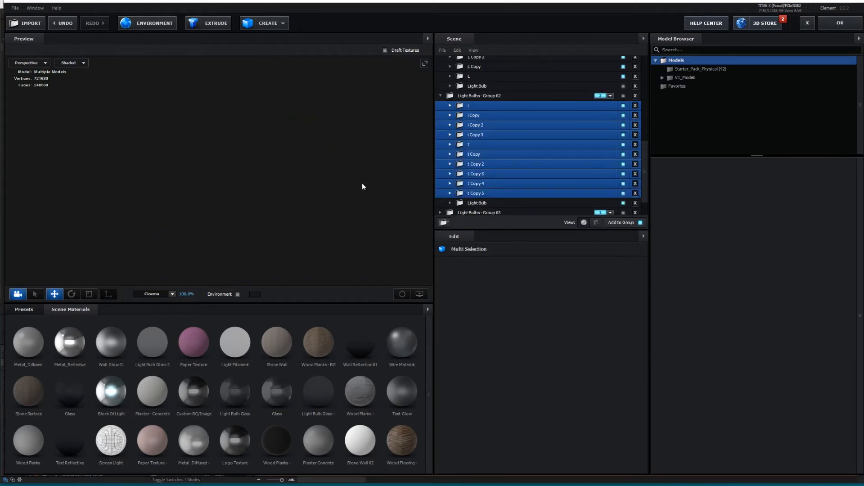
Make Light Bulbs - Group 02 visible, hide its stray original Light Bulb, and collapse the group
{"action": "left_click", "coordinate": [489, 96]}
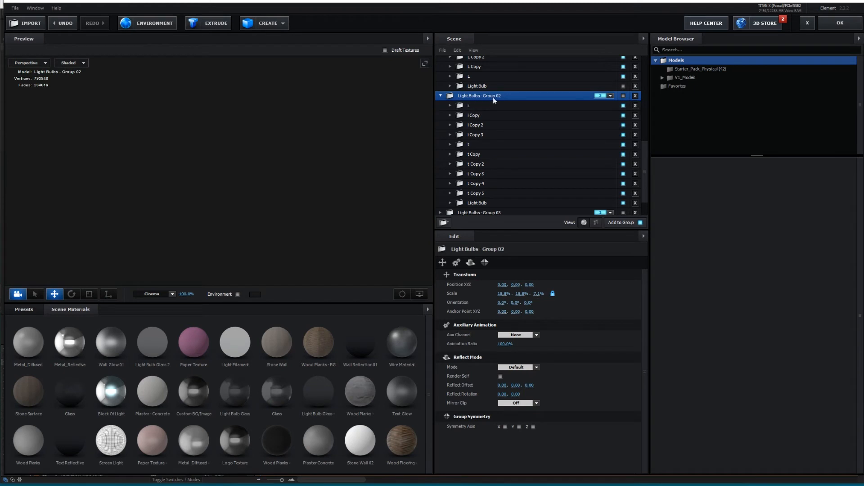
{"action": "left_click", "coordinate": [623, 95]}
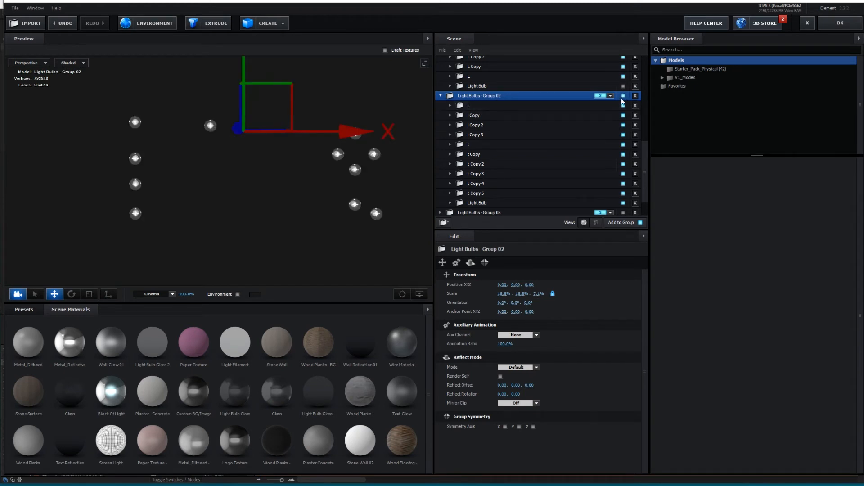
{"action": "left_click", "coordinate": [485, 203]}
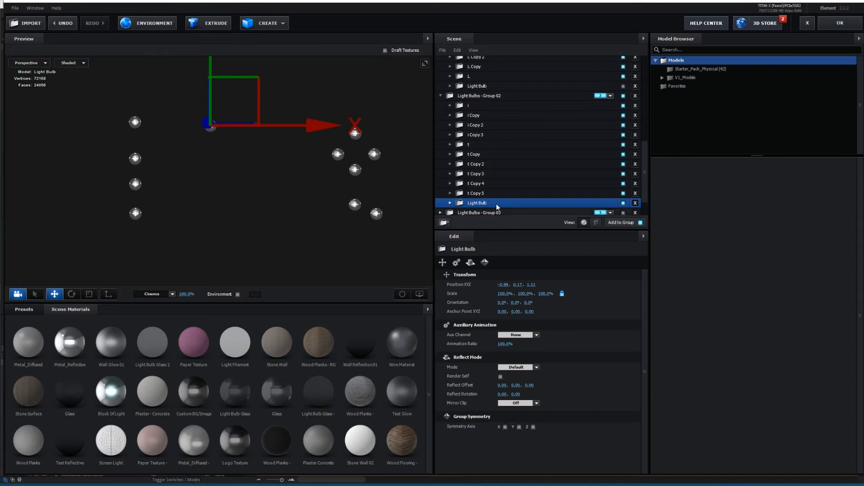
{"action": "left_click", "coordinate": [623, 203]}
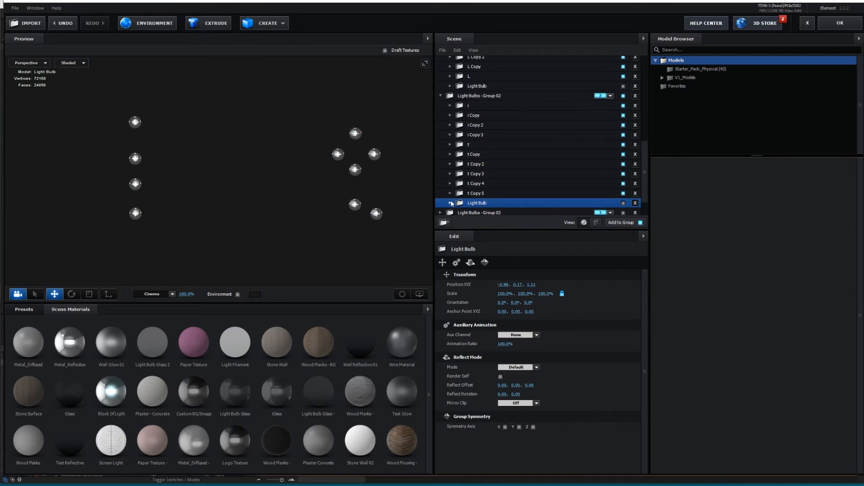
{"action": "left_click", "coordinate": [440, 95]}
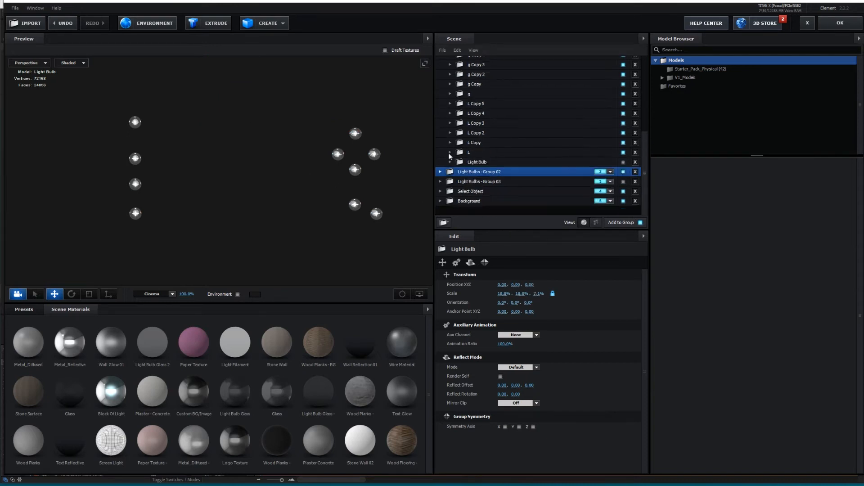
Move all light bulbs of the letter g from Light Bulbs - Group 01 into Light Bulbs - Group 03 and select that group
{"action": "scroll", "coordinate": [483, 108], "scroll_direction": "up", "scroll_amount": 5}
{"action": "left_click", "coordinate": [477, 60]}
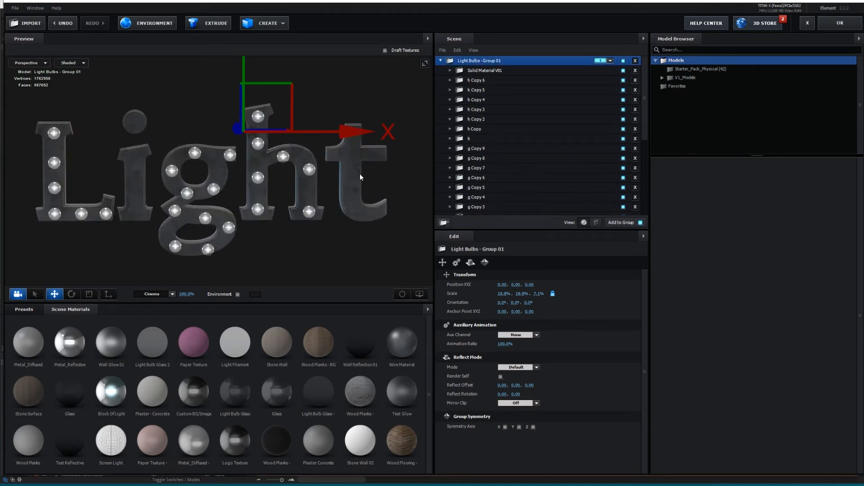
{"action": "left_click", "coordinate": [485, 149]}
{"action": "left_click", "coordinate": [476, 159], "text": "ctrl"}
{"action": "left_click", "coordinate": [476, 169], "text": "ctrl"}
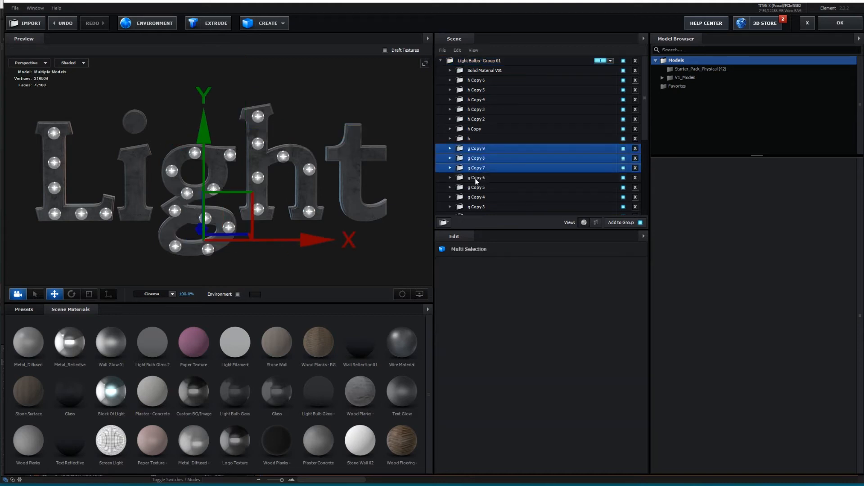
{"action": "left_click", "coordinate": [476, 179], "text": "ctrl"}
{"action": "left_click", "coordinate": [476, 188], "text": "ctrl"}
{"action": "left_click", "coordinate": [476, 198], "text": "ctrl"}
{"action": "left_click", "coordinate": [476, 207], "text": "ctrl"}
{"action": "scroll", "coordinate": [491, 179], "scroll_direction": "down", "scroll_amount": 2}
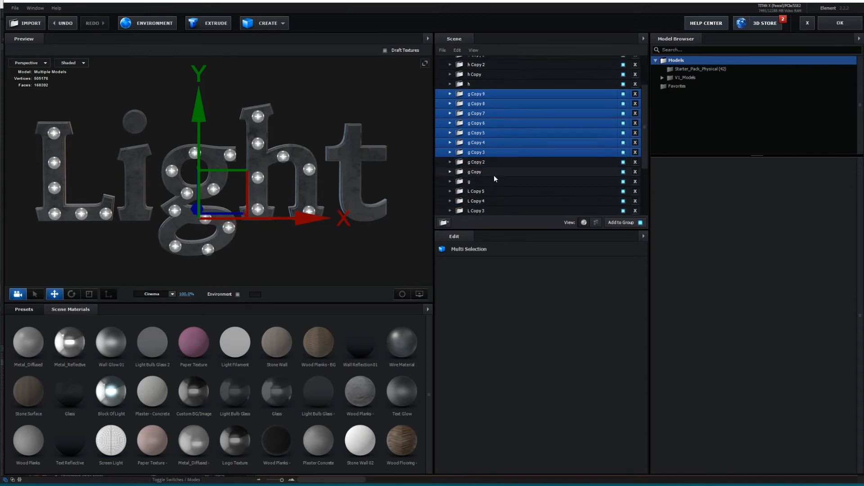
{"action": "left_click", "coordinate": [475, 163], "text": "ctrl"}
{"action": "left_click", "coordinate": [477, 172], "text": "ctrl"}
{"action": "left_click", "coordinate": [475, 181], "text": "ctrl"}
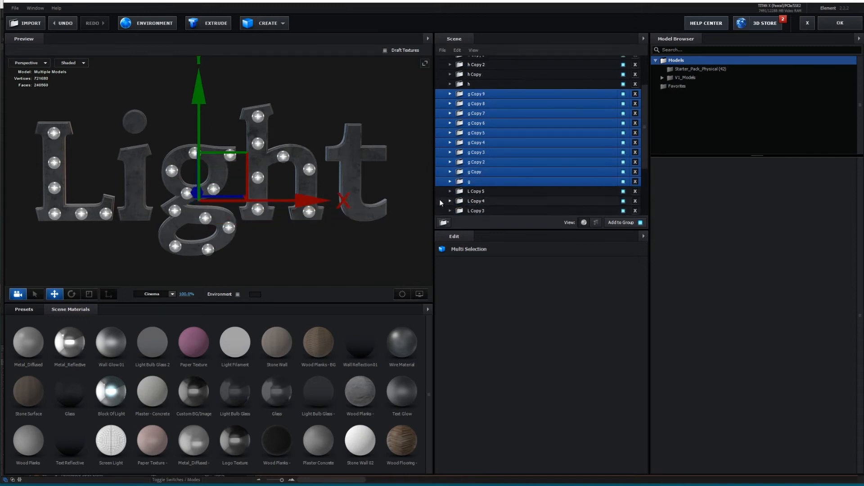
{"action": "left_click_drag", "start_coordinate": [497, 119], "coordinate": [496, 183]}
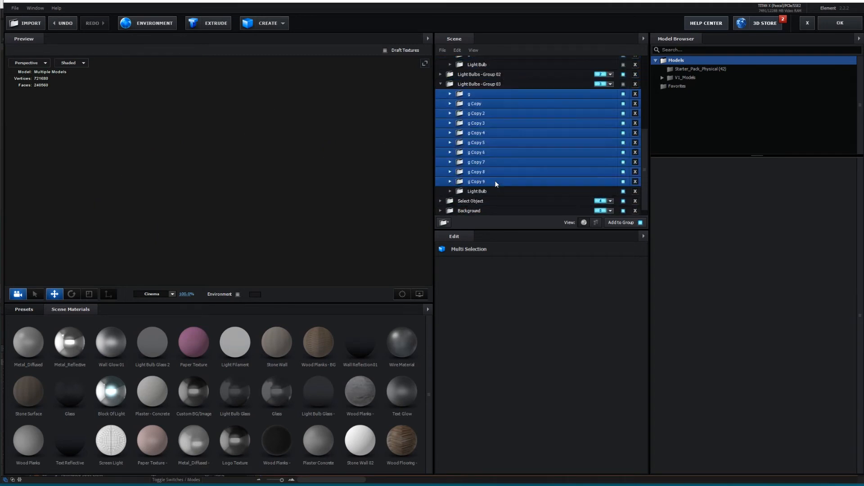
{"action": "left_click", "coordinate": [496, 85]}
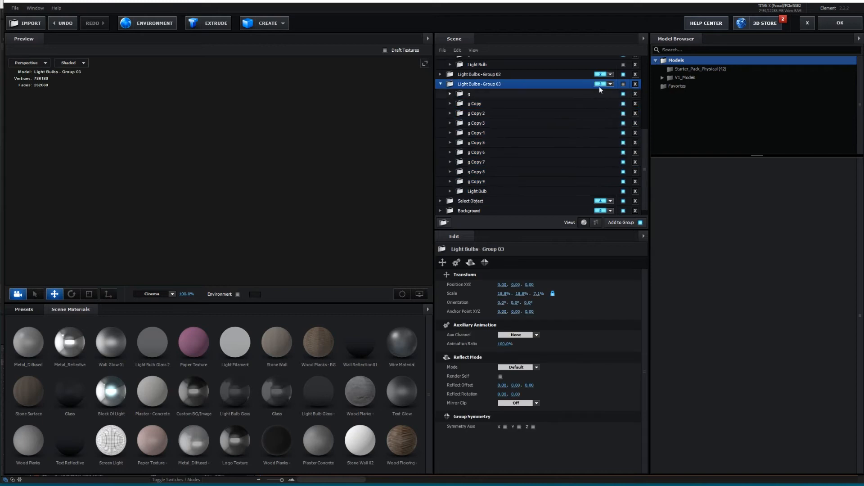
Make Light Bulbs - Group 03 visible, hide its stray original Light Bulb, and collapse the group
{"action": "left_click", "coordinate": [624, 84]}
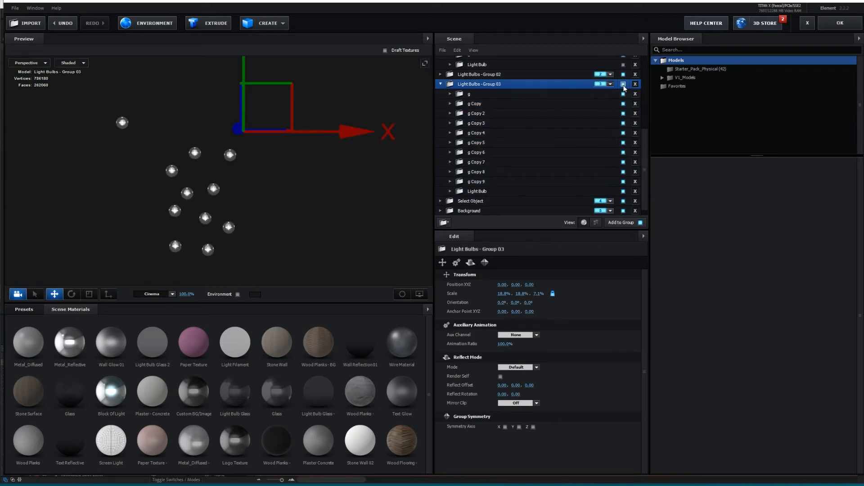
{"action": "left_click", "coordinate": [623, 191]}
{"action": "left_click", "coordinate": [441, 85]}
Hide Solid Material V01 in Light Bulbs - Group 01, collapse the group, and apply the scene setup
{"action": "scroll", "coordinate": [446, 99], "scroll_direction": "up", "scroll_amount": 3}
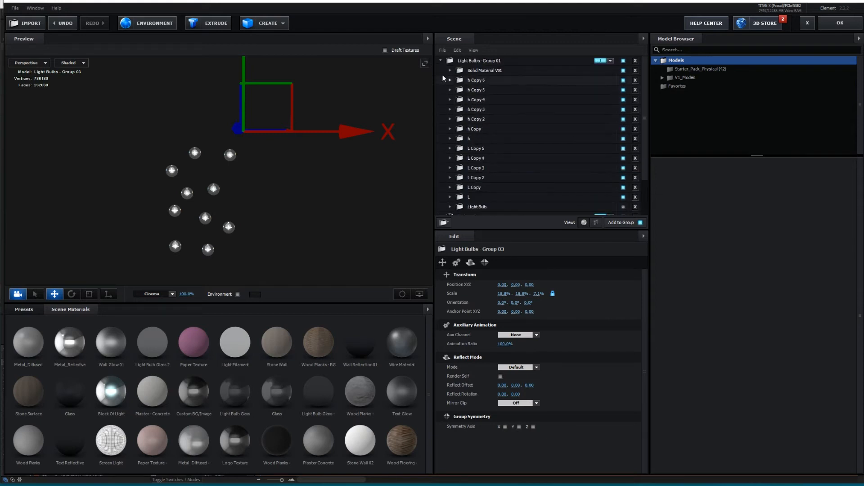
{"action": "left_click", "coordinate": [440, 61]}
{"action": "double_click", "coordinate": [477, 61]}
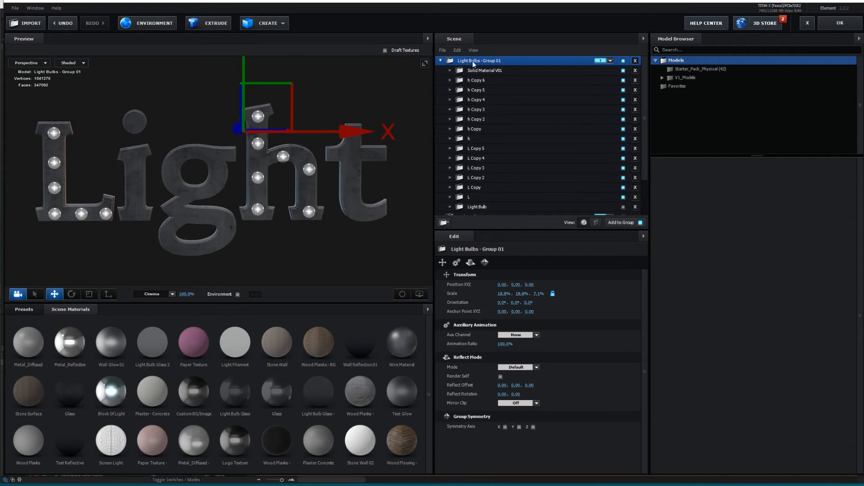
{"action": "left_click", "coordinate": [623, 70]}
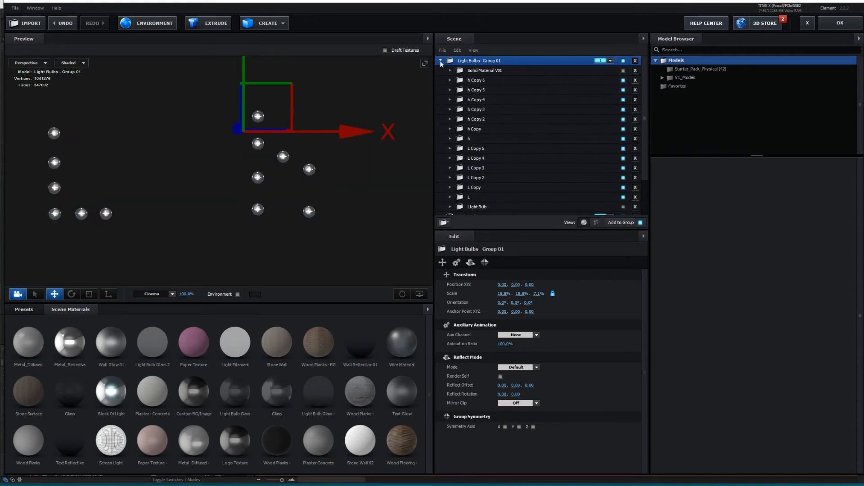
{"action": "left_click", "coordinate": [440, 61]}
{"action": "left_click", "coordinate": [839, 23]}
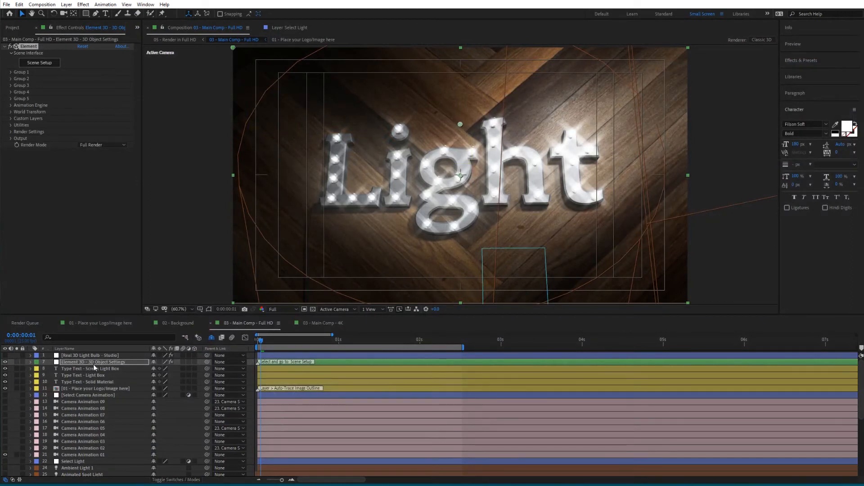
Set the Group 1 and Group 2 light intensities of the Real 3D Light Bulb - Studio layer to 0%
{"action": "left_click", "coordinate": [82, 355]}
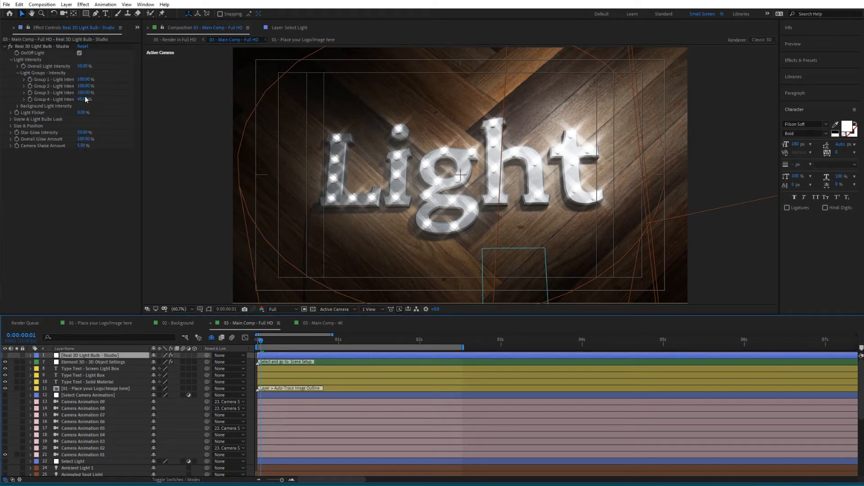
{"action": "left_click", "coordinate": [84, 80]}
{"action": "type", "text": "0"}
{"action": "key", "text": "Return"}
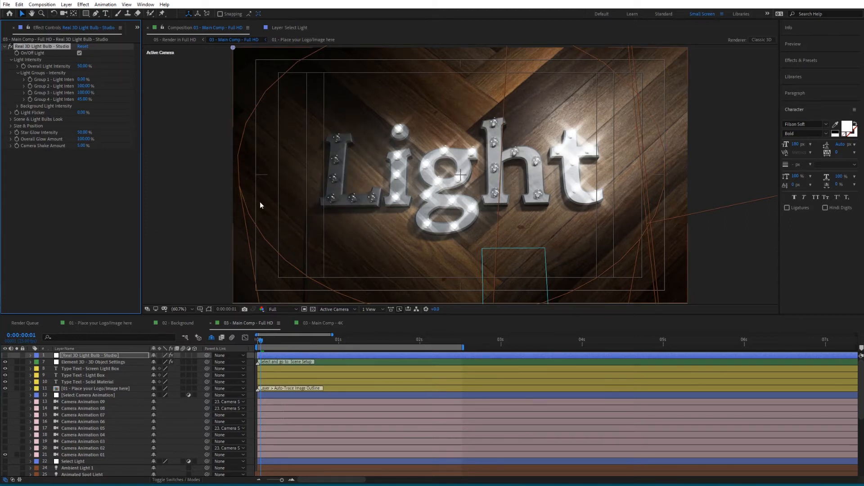
{"action": "left_click", "coordinate": [88, 90]}
{"action": "left_click", "coordinate": [84, 86]}
{"action": "type", "text": "0"}
{"action": "key", "text": "Return"}
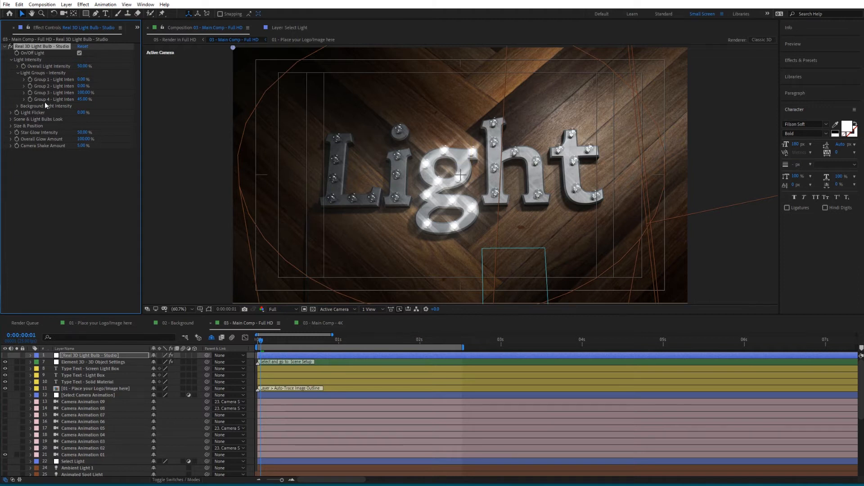
Restore the Group 1 and Group 2 light intensities to 100%
{"action": "left_click", "coordinate": [82, 79]}
{"action": "type", "text": "100"}
{"action": "key", "text": "Return"}
{"action": "left_click", "coordinate": [81, 86]}
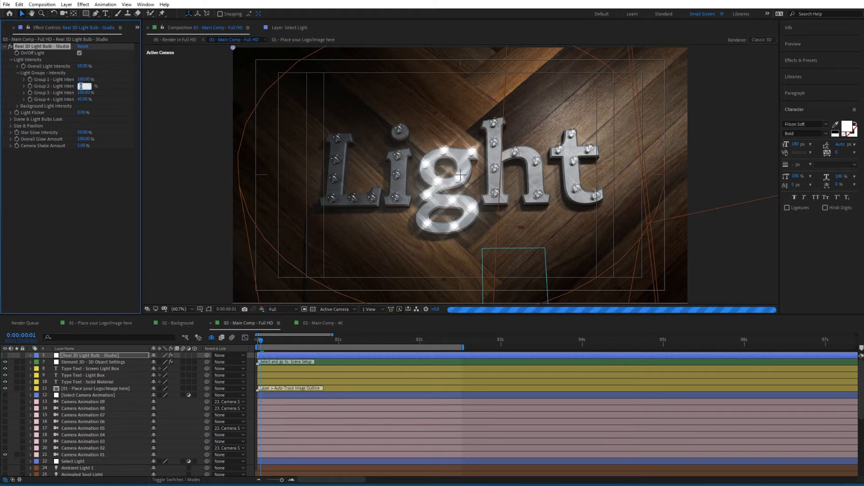
{"action": "type", "text": "100"}
{"action": "key", "text": "Return"}
Try the background light intensity for When light is On at 100% and 50%, and return it to 70%
{"action": "left_click", "coordinate": [18, 72]}
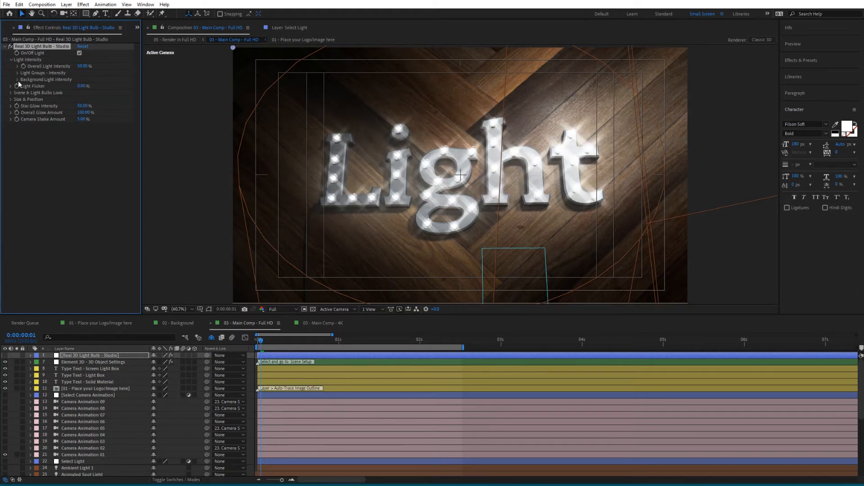
{"action": "left_click", "coordinate": [18, 79]}
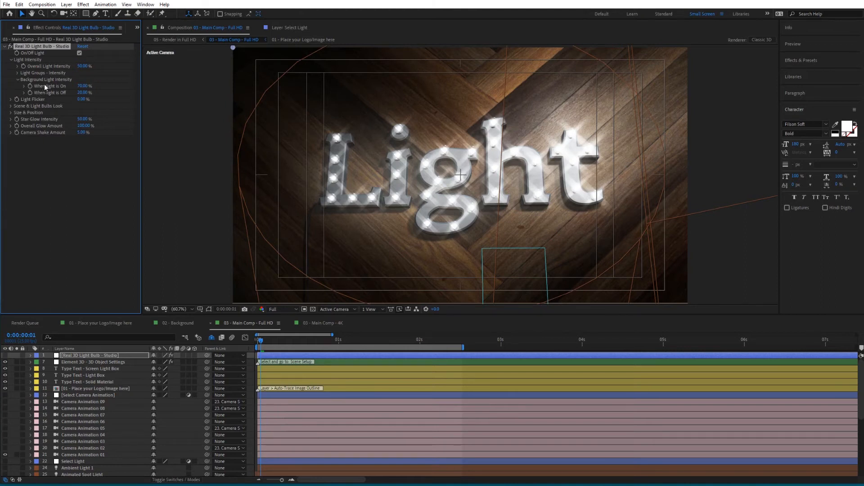
{"action": "left_click", "coordinate": [87, 85]}
{"action": "type", "text": "100"}
{"action": "key", "text": "Return"}
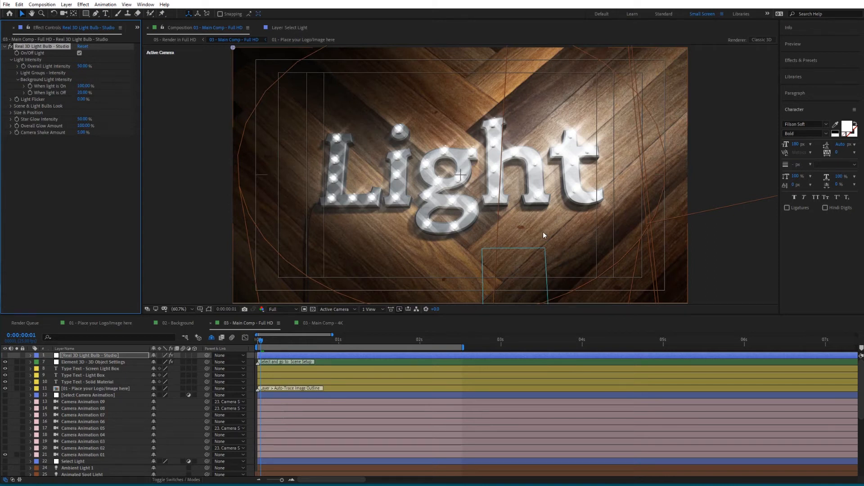
{"action": "left_click", "coordinate": [85, 85]}
{"action": "type", "text": "50"}
{"action": "key", "text": "Return"}
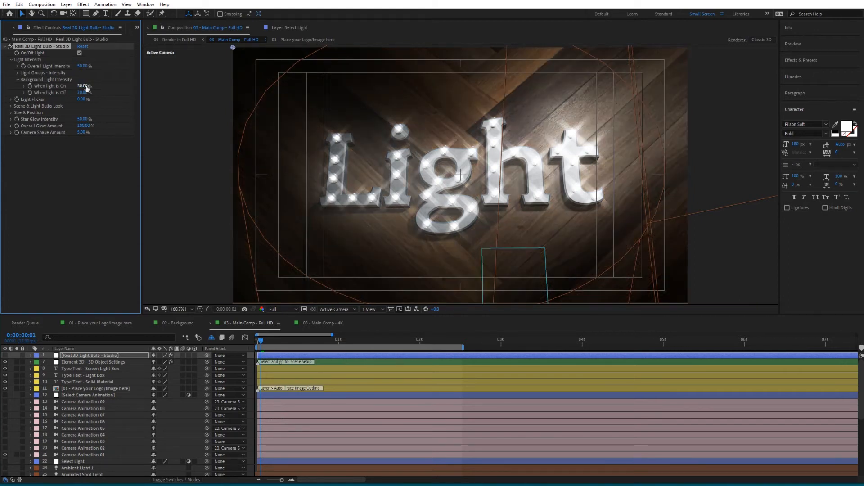
{"action": "left_click", "coordinate": [86, 86]}
{"action": "type", "text": "70"}
{"action": "key", "text": "Return"}
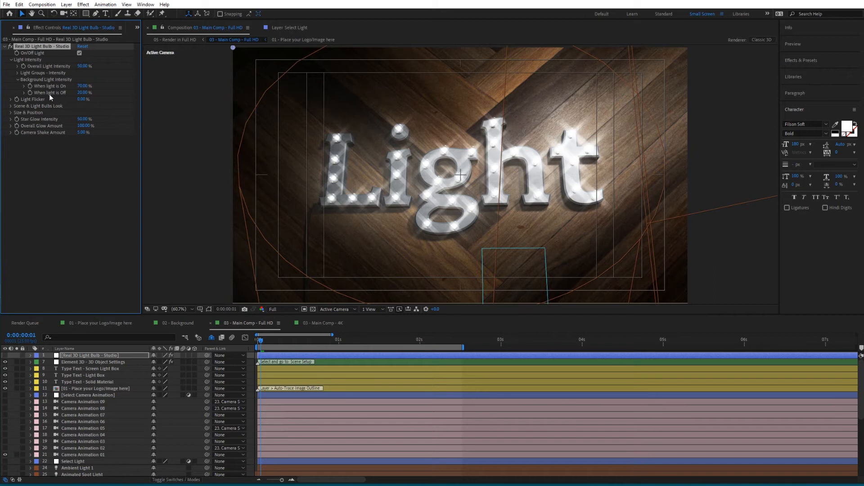
Switch the light off and try the background light intensity for When light is Off at 40% and 60%
{"action": "left_click", "coordinate": [79, 53]}
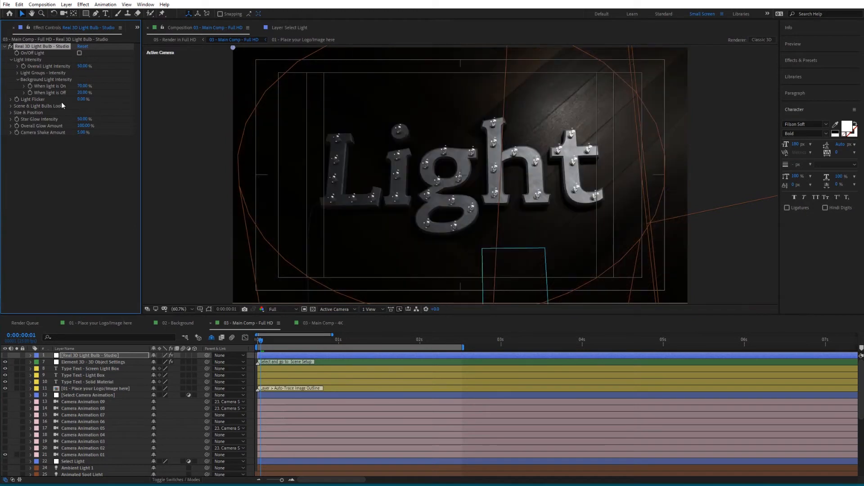
{"action": "left_click", "coordinate": [82, 93]}
{"action": "type", "text": "40"}
{"action": "key", "text": "Return"}
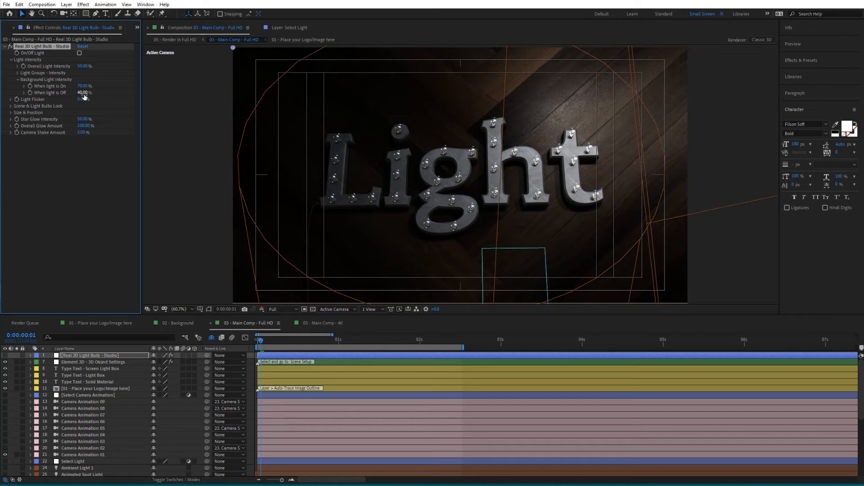
{"action": "left_click", "coordinate": [83, 93]}
{"action": "type", "text": "60"}
{"action": "key", "text": "Return"}
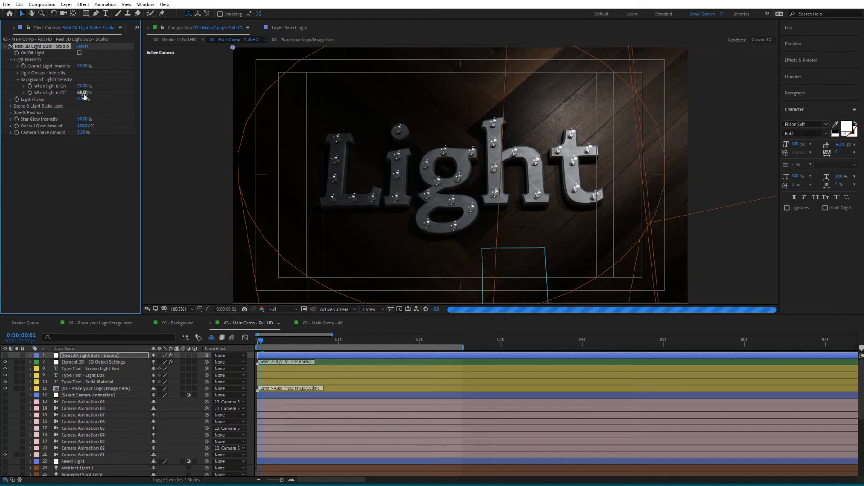
Return the background intensity for When light is Off to 20% and switch the light back on
{"action": "left_click", "coordinate": [84, 93]}
{"action": "type", "text": "20"}
{"action": "key", "text": "Return"}
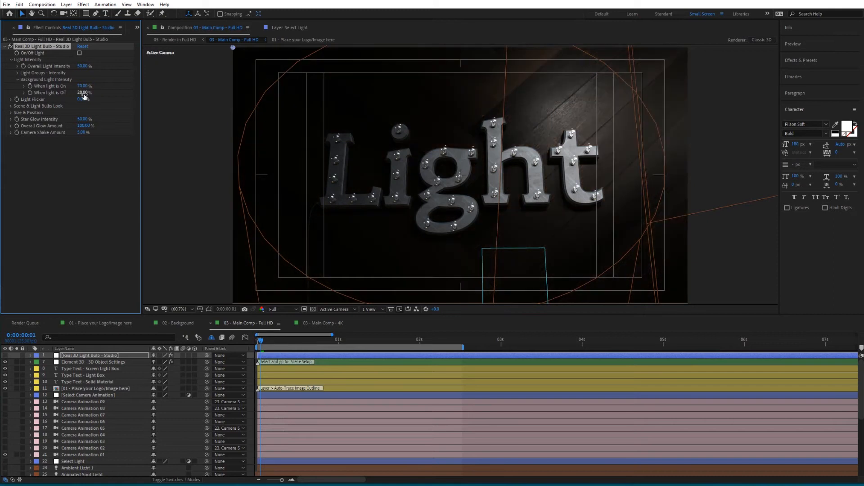
{"action": "left_click", "coordinate": [80, 53]}
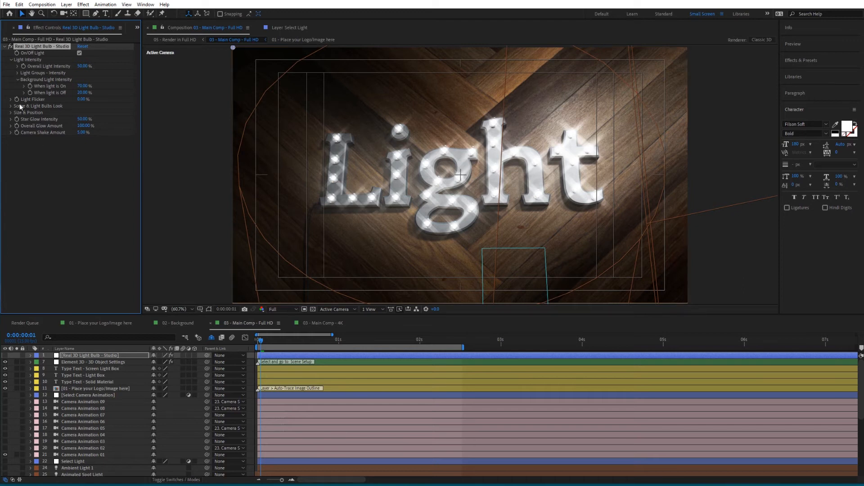
Set Light Flicker to 20% and preview the flickering in the composition
{"action": "left_click", "coordinate": [18, 80]}
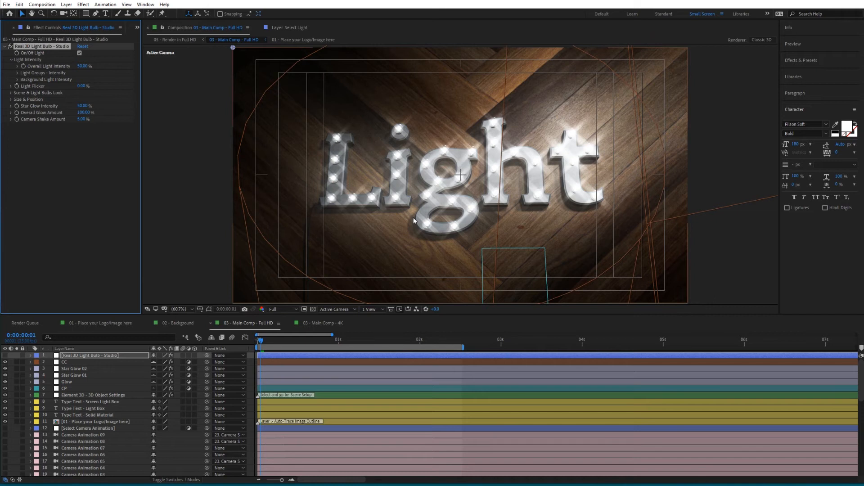
{"action": "left_click", "coordinate": [81, 86]}
{"action": "type", "text": "20"}
{"action": "key", "text": "Return"}
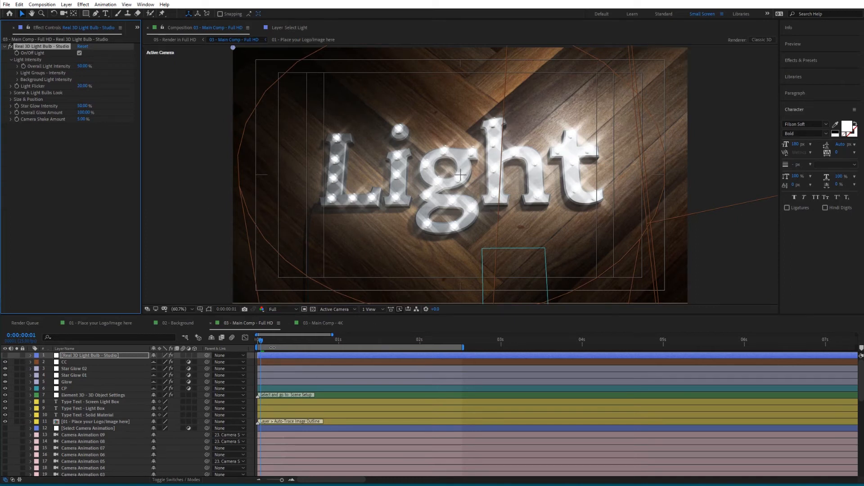
{"action": "key", "text": "space"}
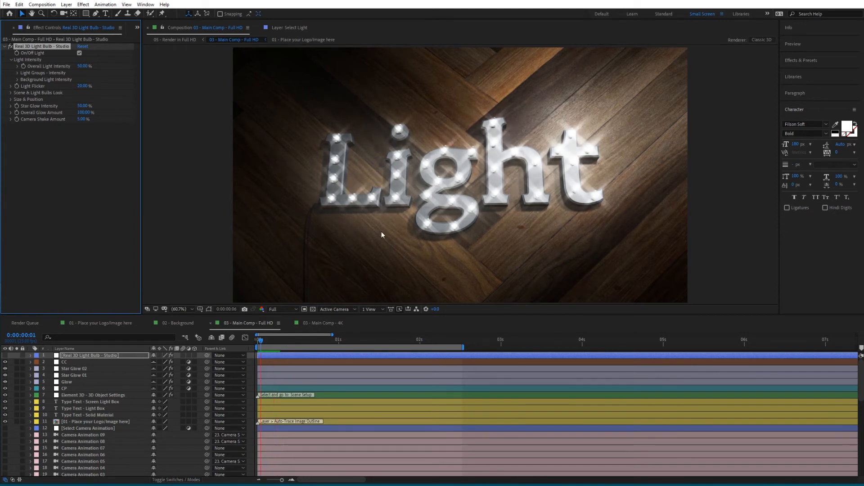
{"action": "key", "text": "space"}
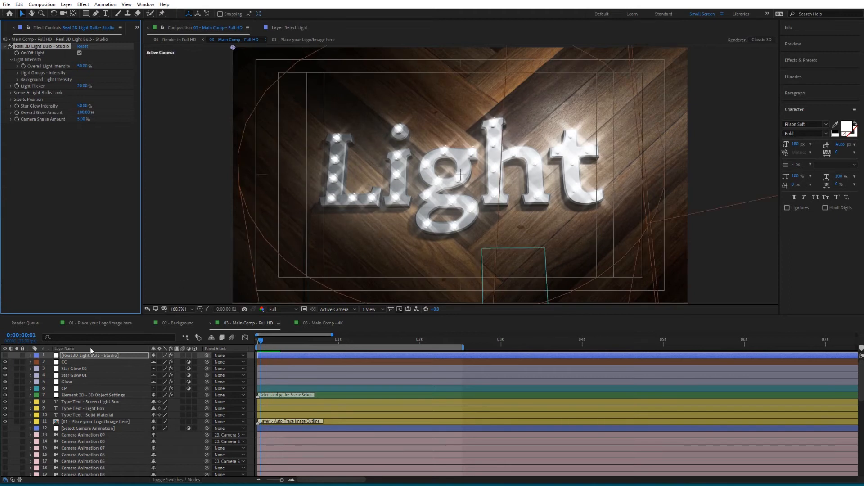
Reset Light Flicker to 0%
{"action": "left_click", "coordinate": [82, 87]}
{"action": "type", "text": "0"}
{"action": "key", "text": "Return"}
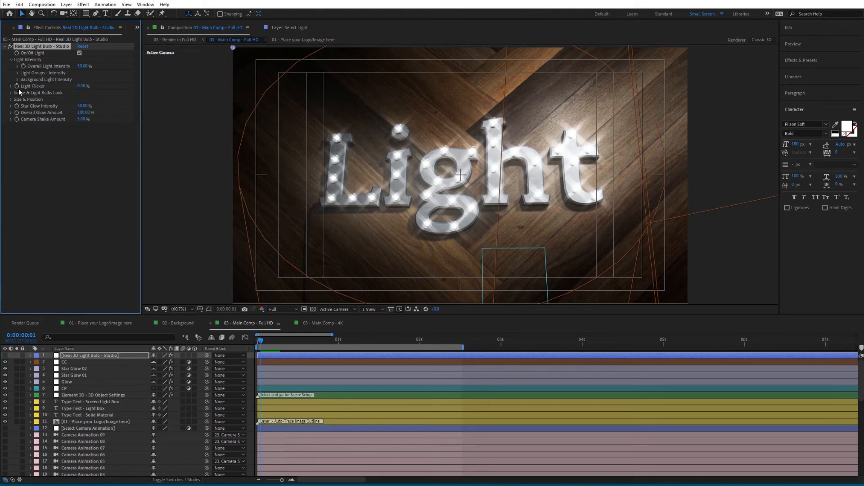
Set the Background Spotlight colour in the Scene & Light Bulbs Look settings to blue 276AE6
{"action": "left_click", "coordinate": [11, 59]}
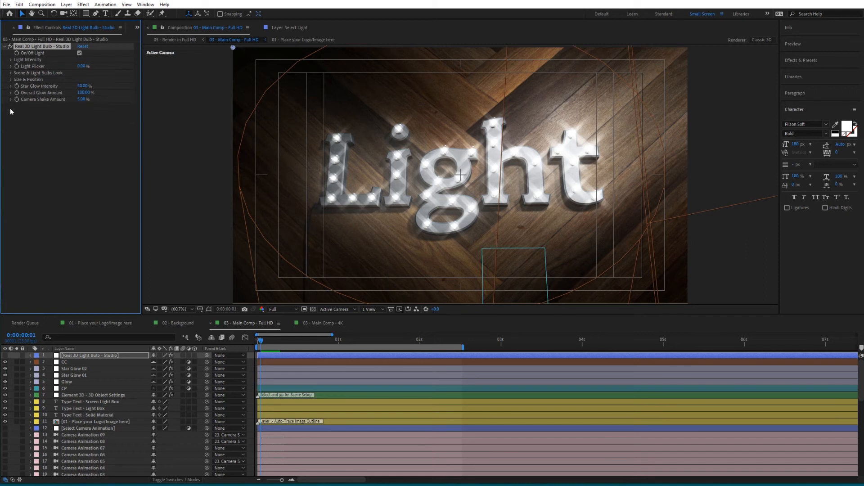
{"action": "left_click", "coordinate": [11, 73]}
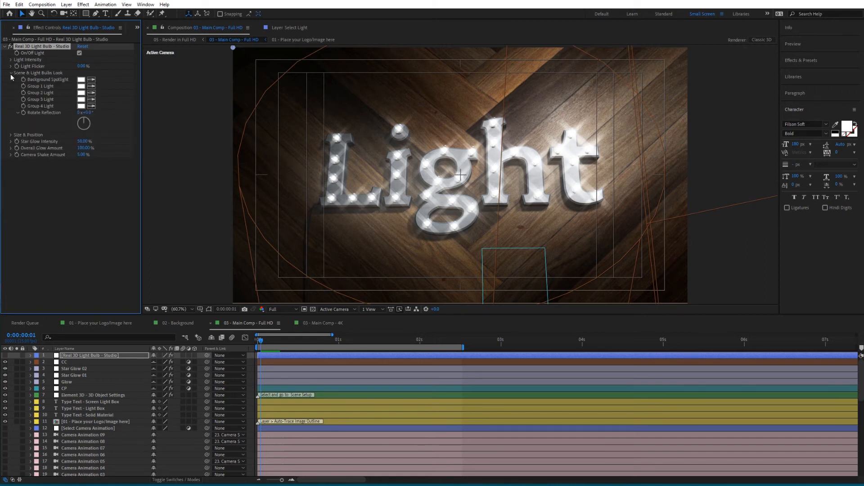
{"action": "left_click", "coordinate": [82, 80]}
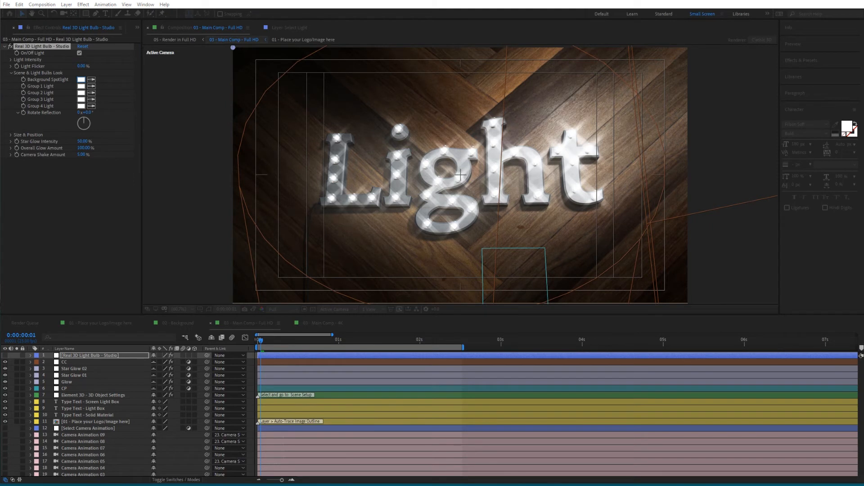
{"action": "left_click_drag", "start_coordinate": [181, 225], "coordinate": [179, 215]}
{"action": "left_click", "coordinate": [158, 185]}
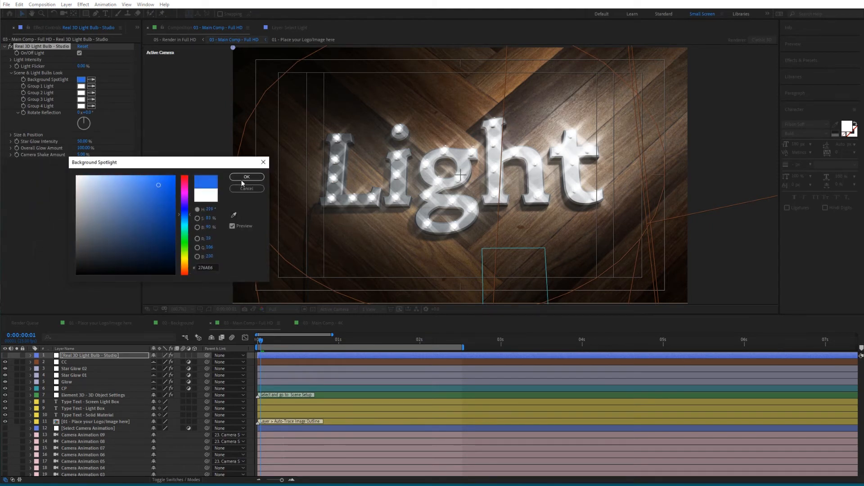
{"action": "key", "text": "Return"}
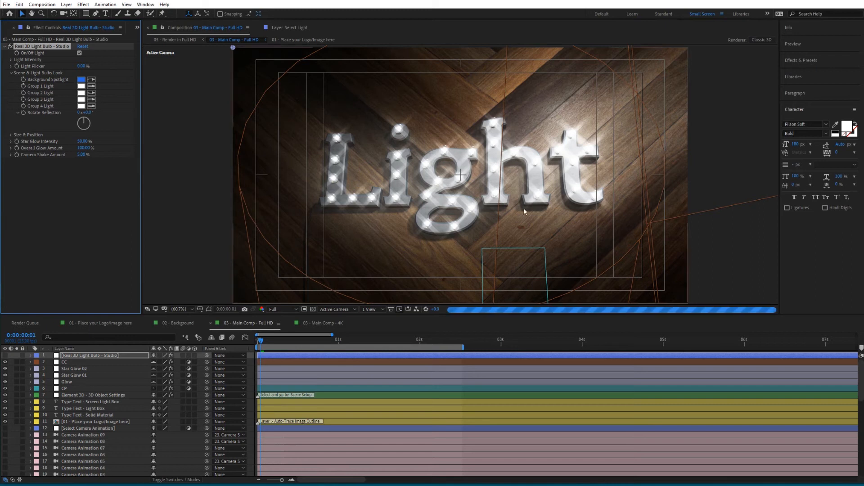
Change the Background Spotlight colour to a pale warm yellow-orange
{"action": "left_click", "coordinate": [81, 79]}
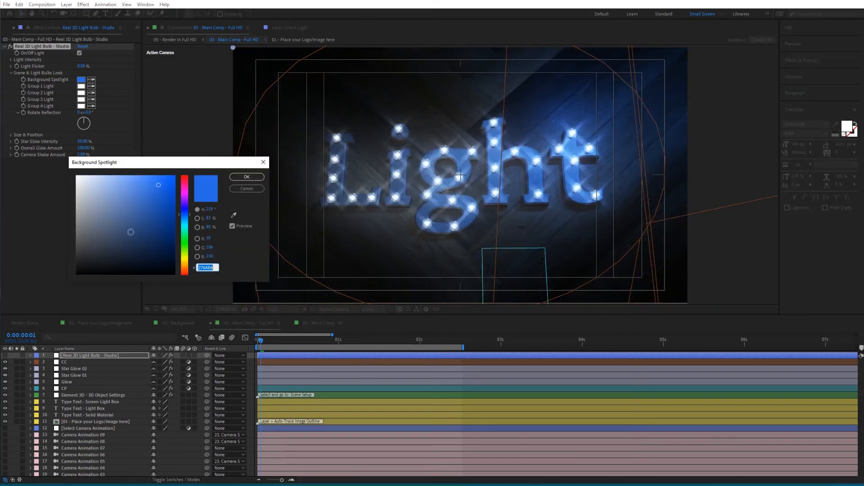
{"action": "left_click_drag", "start_coordinate": [187, 229], "coordinate": [186, 264]}
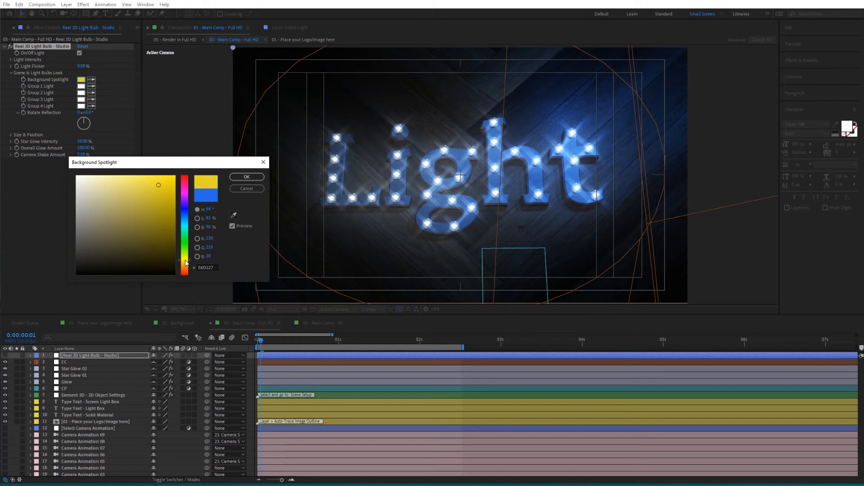
{"action": "left_click_drag", "start_coordinate": [158, 185], "coordinate": [105, 175]}
{"action": "left_click", "coordinate": [247, 176]}
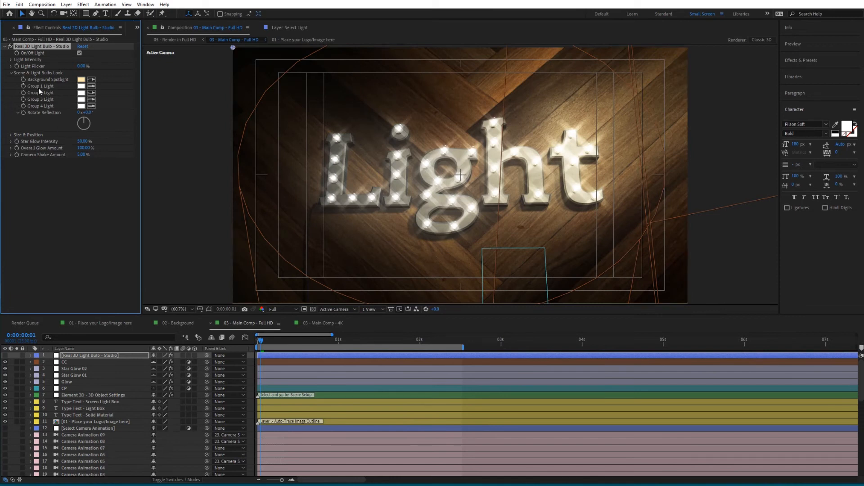
Set the Group 1 Light colour to warm yellow FFE478
{"action": "left_click", "coordinate": [81, 86]}
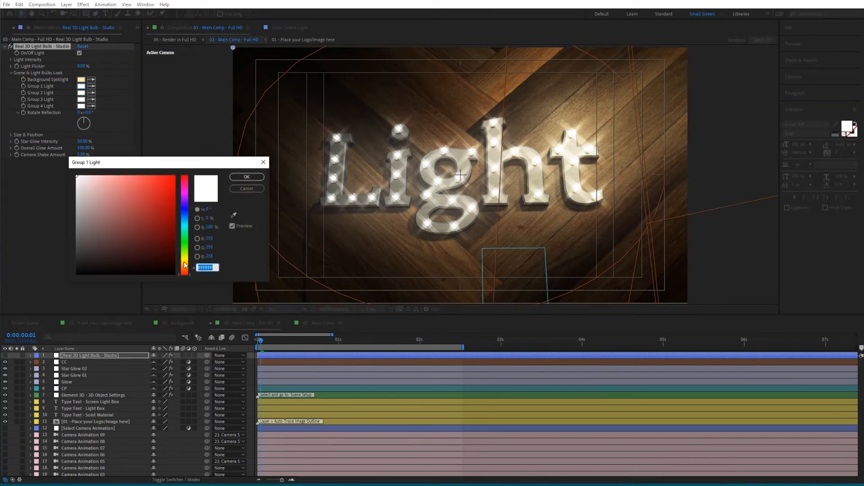
{"action": "left_click_drag", "start_coordinate": [135, 189], "coordinate": [131, 179]}
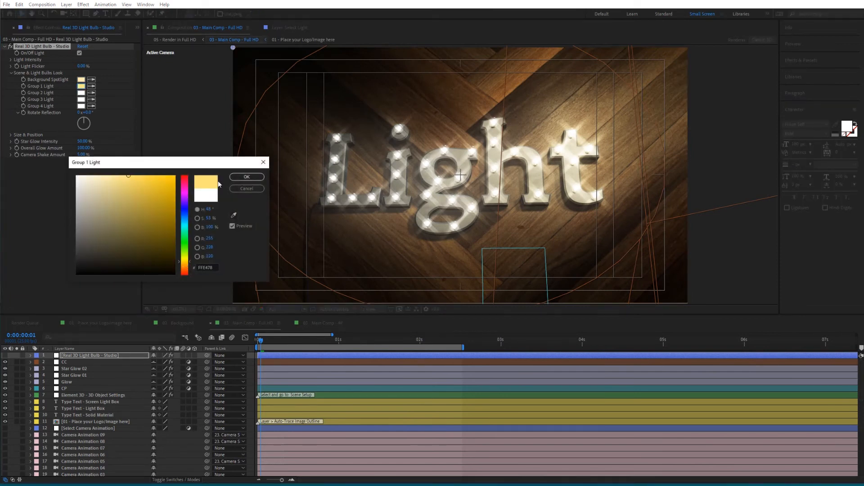
{"action": "left_click", "coordinate": [247, 176]}
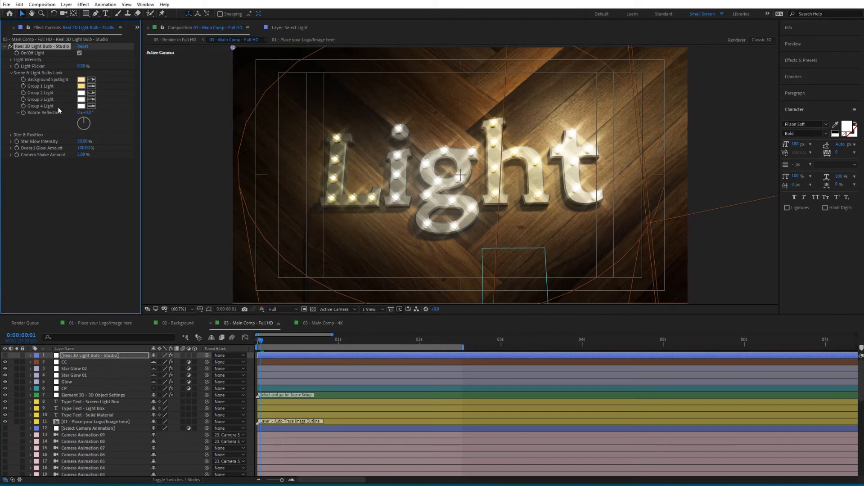
Set the Group 2 Light colour to pale red and refine it to a more saturated light red
{"action": "left_click", "coordinate": [81, 92]}
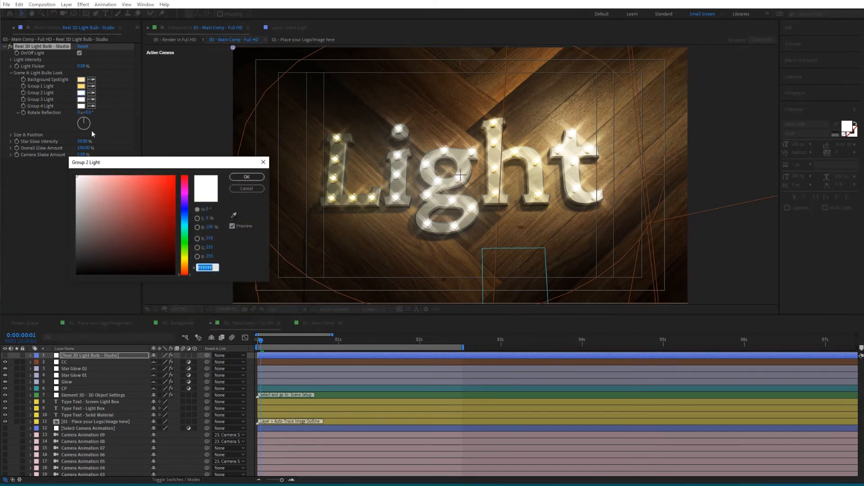
{"action": "left_click", "coordinate": [119, 186]}
{"action": "left_click", "coordinate": [247, 176]}
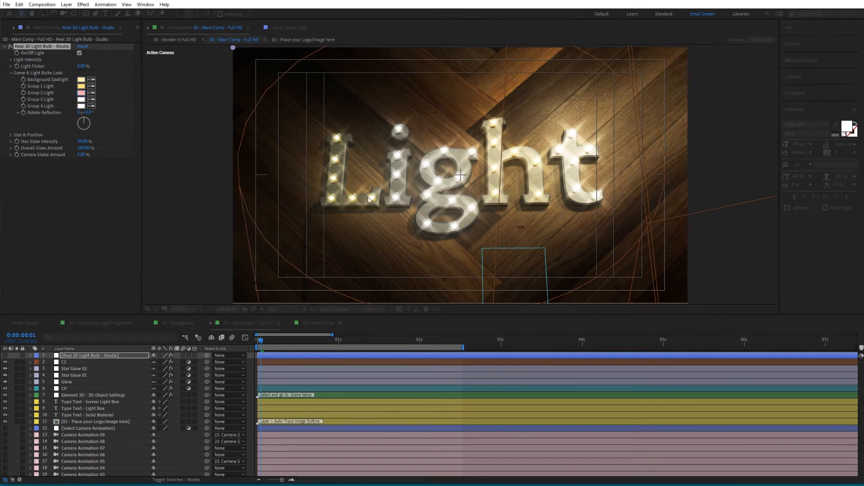
{"action": "left_click", "coordinate": [81, 93]}
{"action": "left_click_drag", "start_coordinate": [110, 179], "coordinate": [127, 175]}
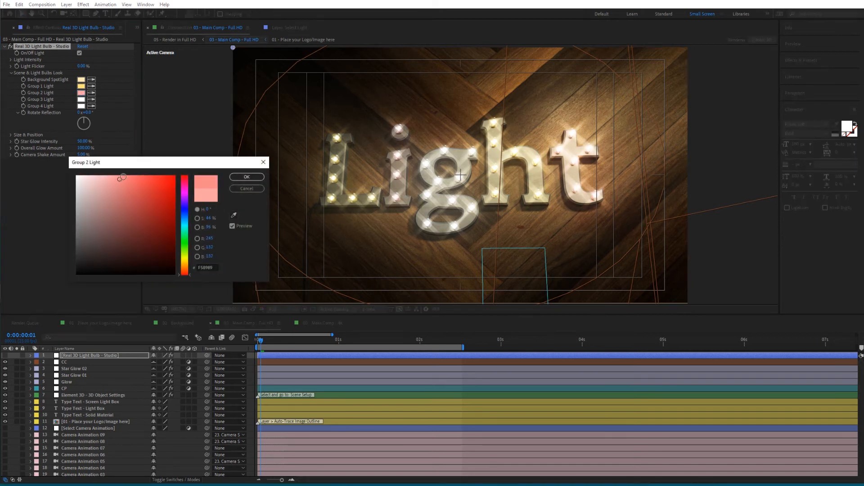
{"action": "left_click", "coordinate": [247, 179]}
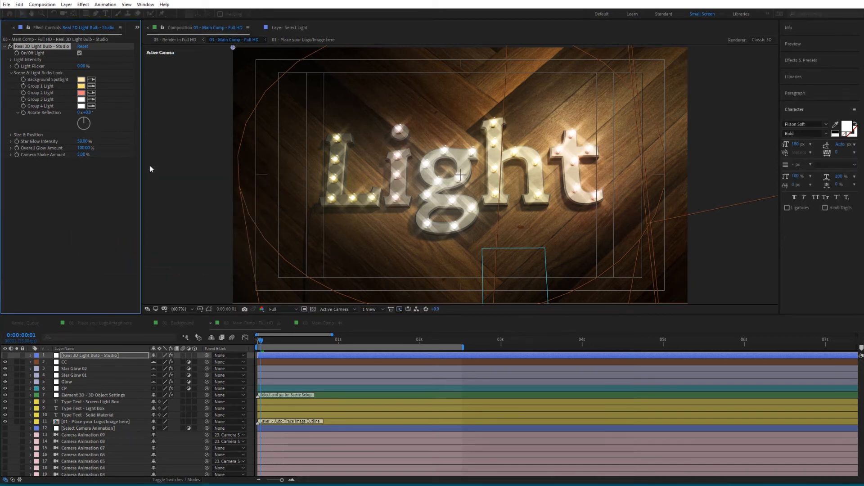
Set the Group 3 Light colour to light blue 5897FF and finally to a bright green
{"action": "left_click", "coordinate": [81, 99]}
{"action": "left_click_drag", "start_coordinate": [184, 202], "coordinate": [186, 214]}
{"action": "left_click_drag", "start_coordinate": [150, 177], "coordinate": [141, 171]}
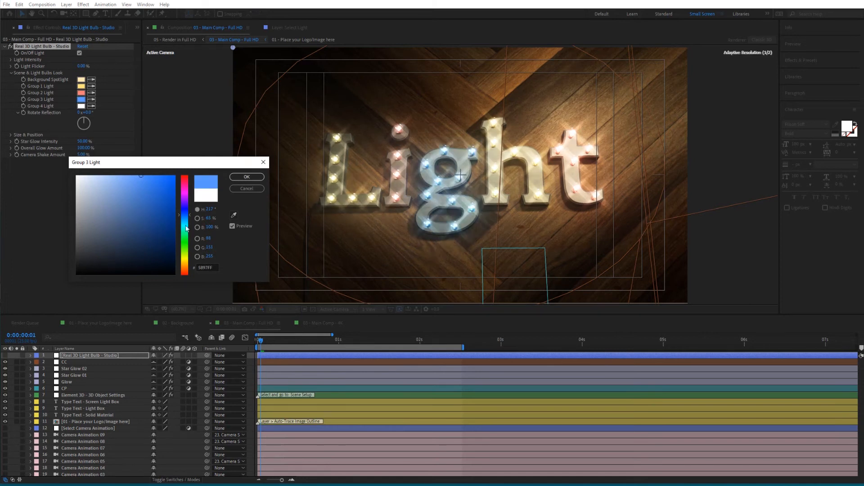
{"action": "left_click_drag", "start_coordinate": [186, 228], "coordinate": [185, 244]}
{"action": "left_click", "coordinate": [246, 177]}
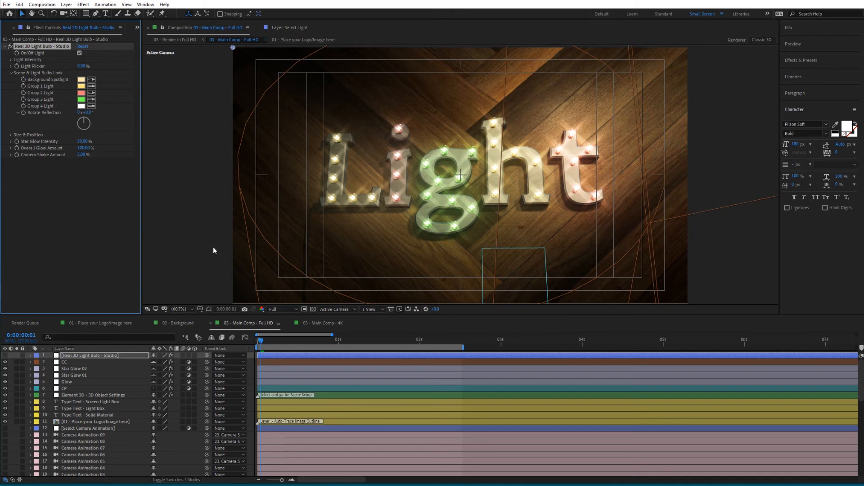
Change the Group 1 Light colour to light blue 78A1FF
{"action": "left_click", "coordinate": [85, 91]}
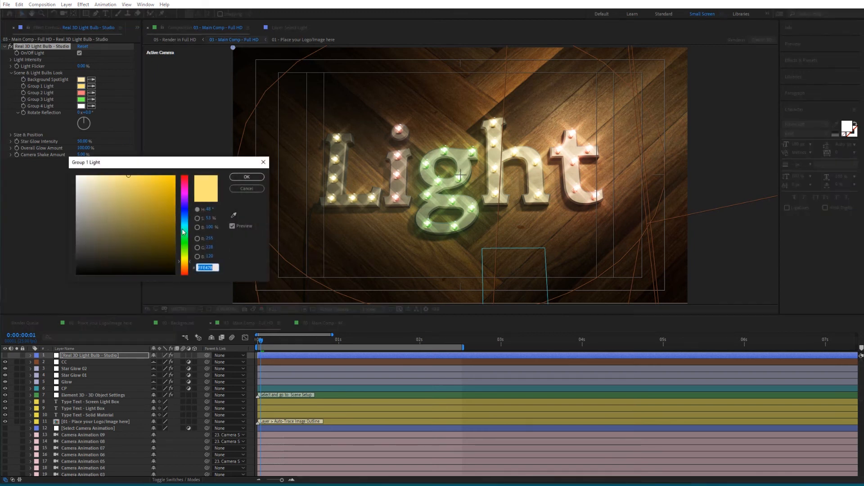
{"action": "left_click_drag", "start_coordinate": [181, 203], "coordinate": [186, 213]}
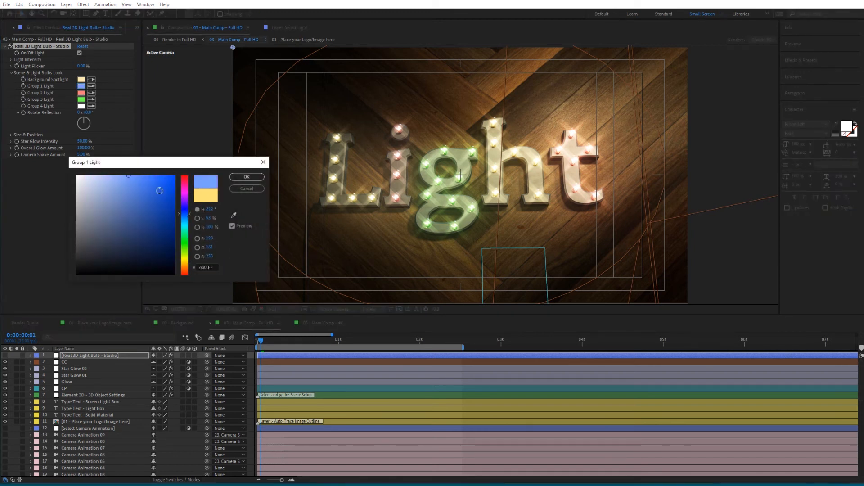
{"action": "left_click", "coordinate": [245, 177]}
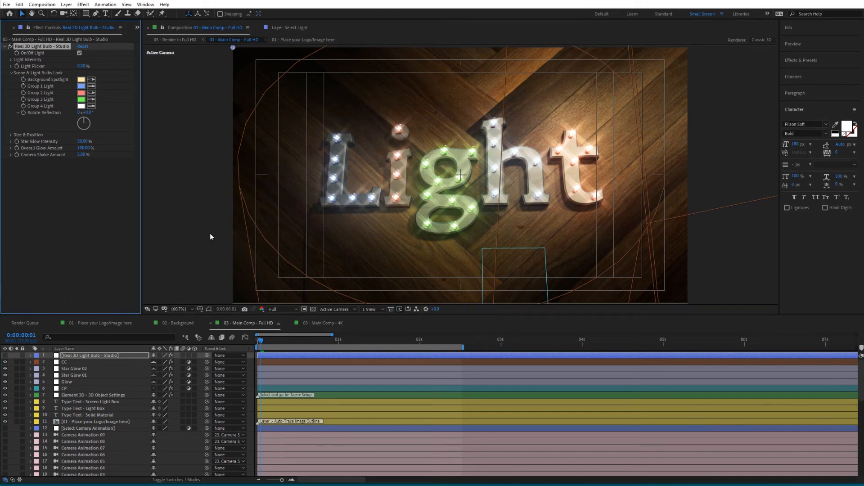
Change the Background Spotlight colour to white FFFFFF
{"action": "left_click", "coordinate": [81, 81]}
{"action": "left_click_drag", "start_coordinate": [100, 211], "coordinate": [70, 175]}
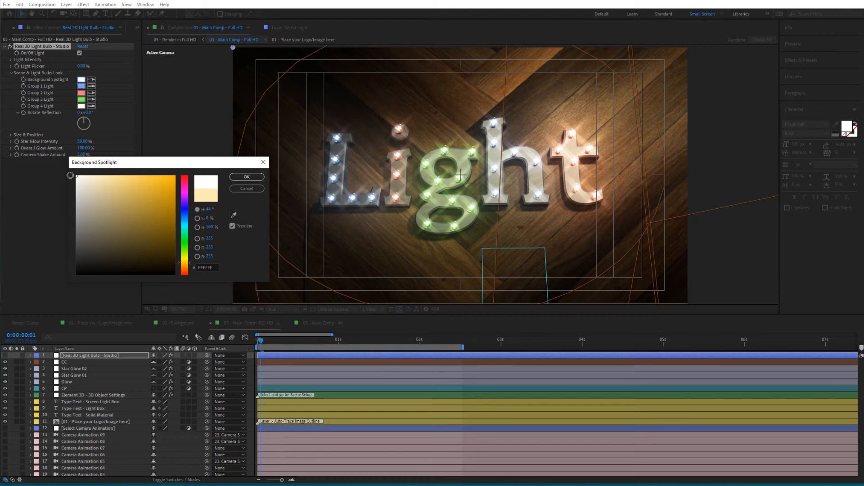
{"action": "left_click", "coordinate": [247, 176]}
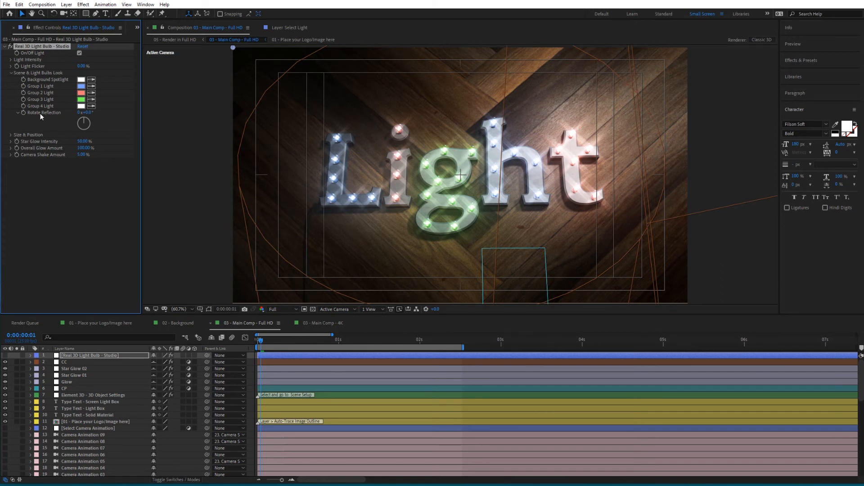
Try Rotate Reflection angles of about 76°, 152° and 232° in the Scene & Light Bulbs Look settings
{"action": "left_click_drag", "start_coordinate": [92, 122], "coordinate": [90, 125]}
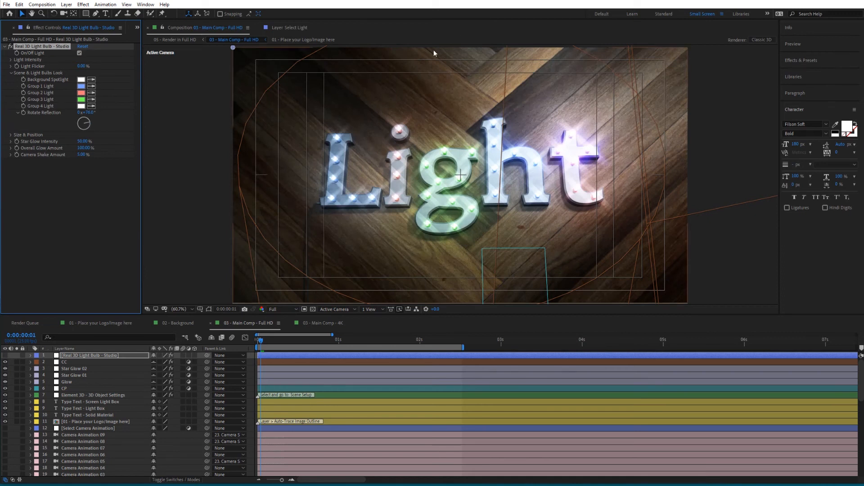
{"action": "left_click", "coordinate": [86, 128]}
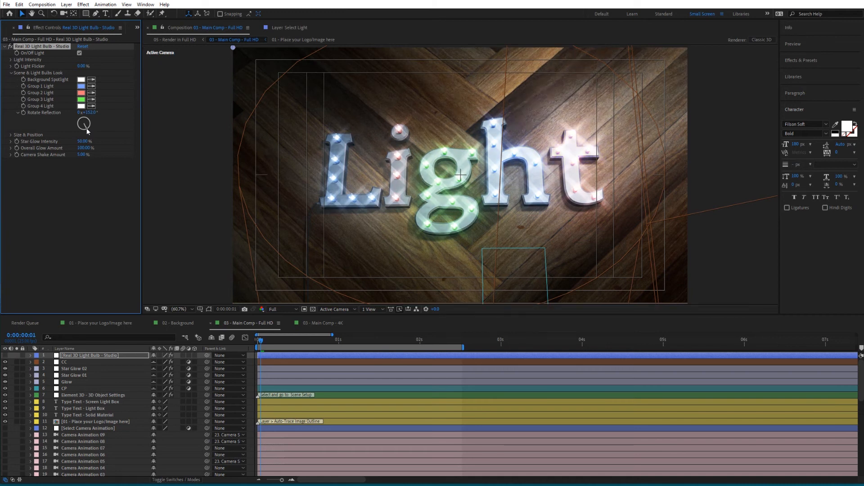
{"action": "left_click", "coordinate": [80, 130]}
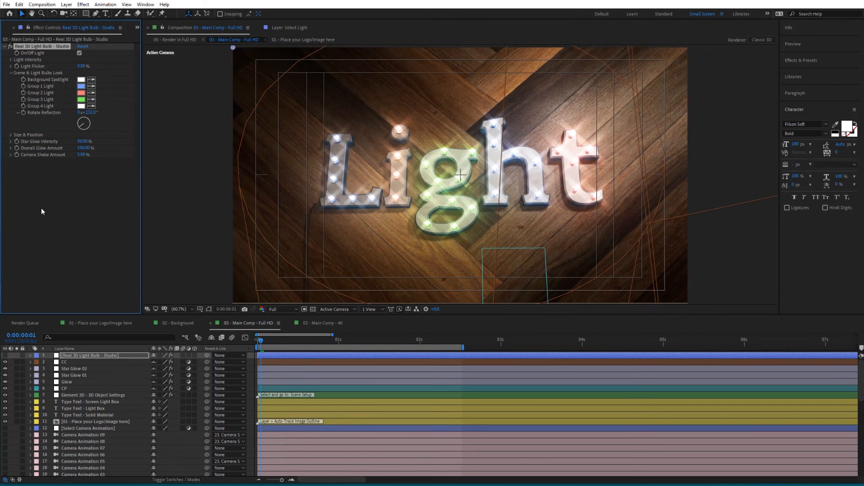
Reset Rotate Reflection to 0° and collapse the Scene & Light Bulbs Look settings
{"action": "left_click", "coordinate": [91, 113]}
{"action": "type", "text": "0"}
{"action": "key", "text": "Return"}
{"action": "left_click", "coordinate": [18, 112]}
{"action": "left_click", "coordinate": [10, 77]}
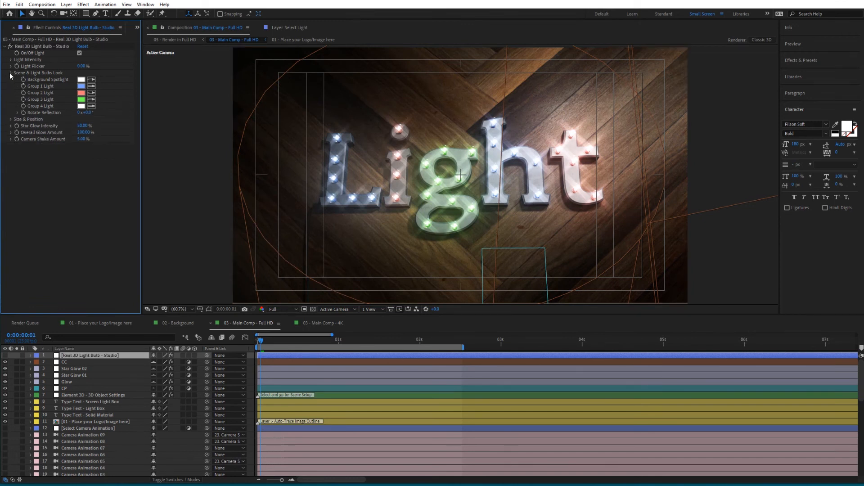
{"action": "left_click", "coordinate": [10, 72]}
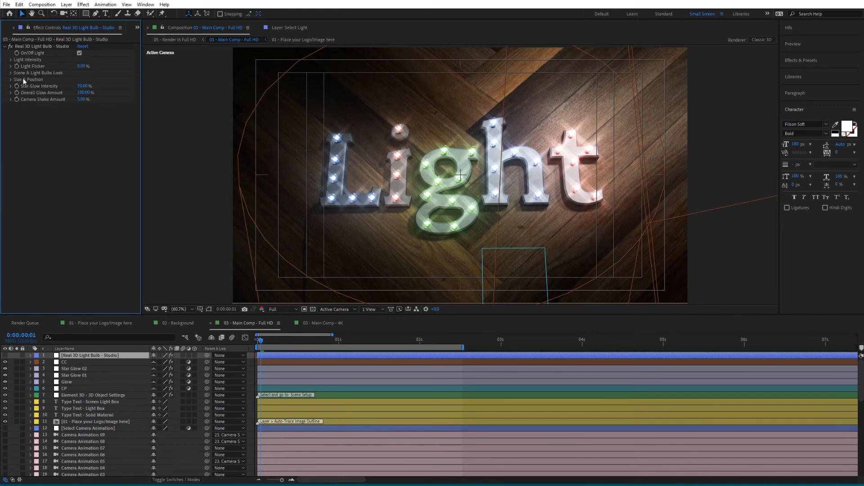
Set the lettering's Size in the Size & Position settings to 7 and finally to 9
{"action": "left_click", "coordinate": [11, 79]}
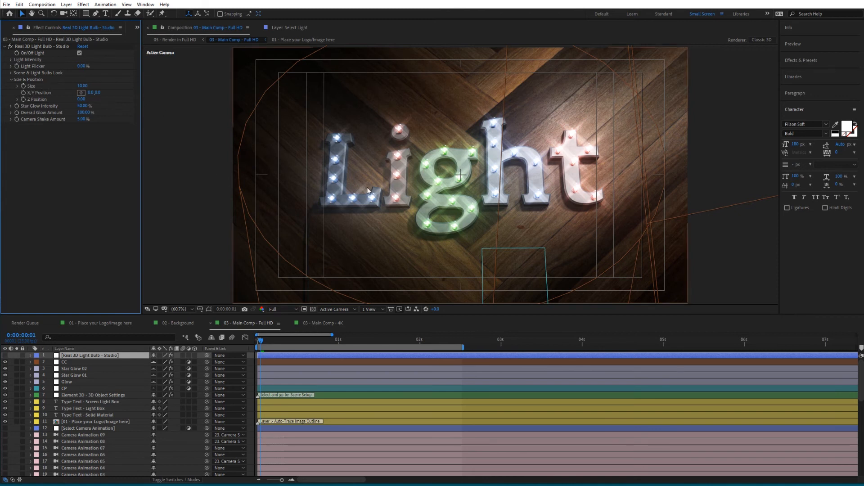
{"action": "scroll", "coordinate": [101, 422], "scroll_direction": "down", "scroll_amount": 2}
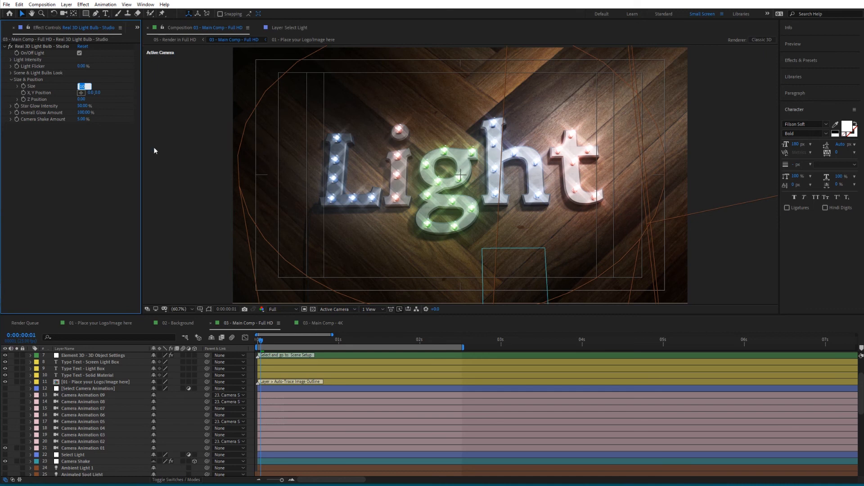
{"action": "type", "text": "7"}
{"action": "key", "text": "Return"}
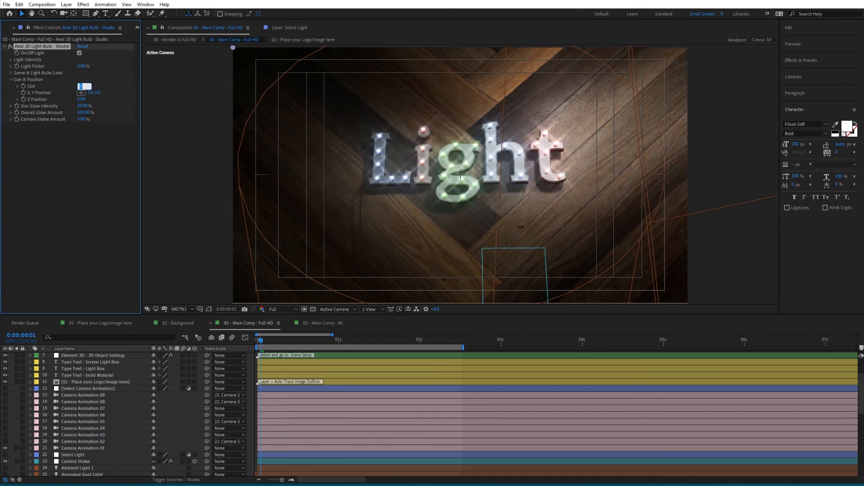
{"action": "key", "text": "Return"}
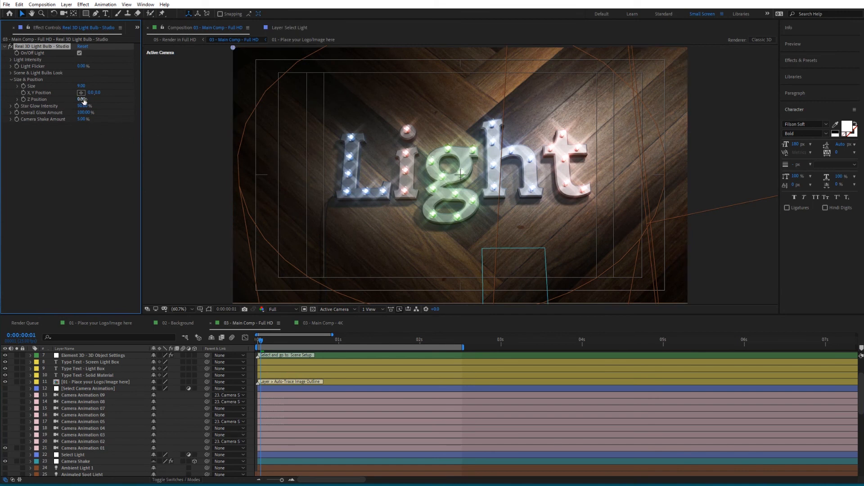
Try moving the lettering to an X position of about -11 and reset it to 0
{"action": "left_click_drag", "start_coordinate": [90, 93], "coordinate": [81, 122]}
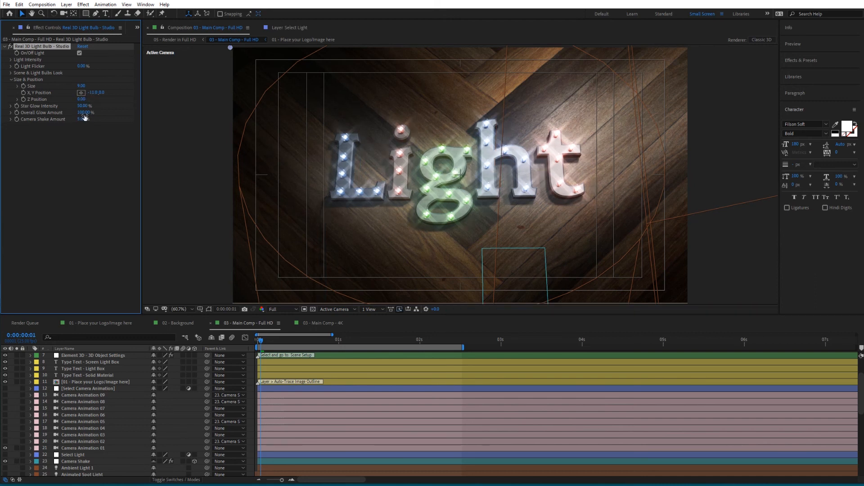
{"action": "left_click", "coordinate": [92, 94]}
{"action": "type", "text": "0"}
{"action": "key", "text": "Return"}
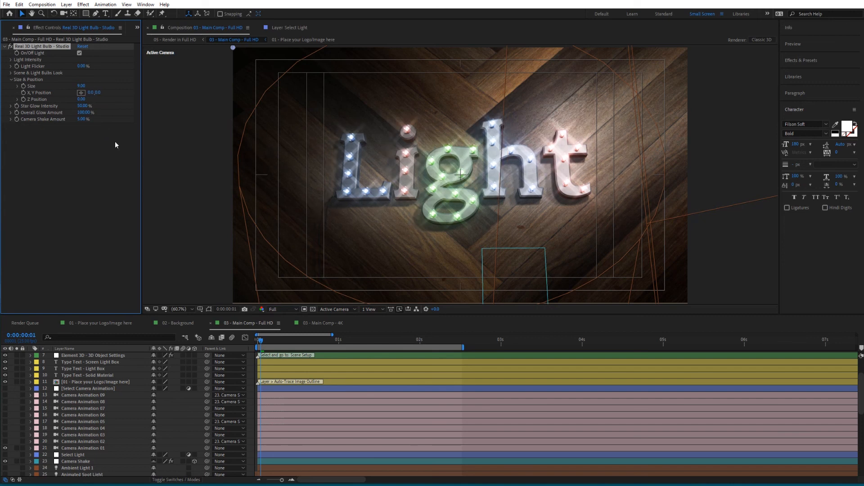
Move the lettering's Z Position to 36, bring it back to 1, and collapse the Size & Position settings
{"action": "left_click_drag", "start_coordinate": [80, 99], "coordinate": [93, 99]}
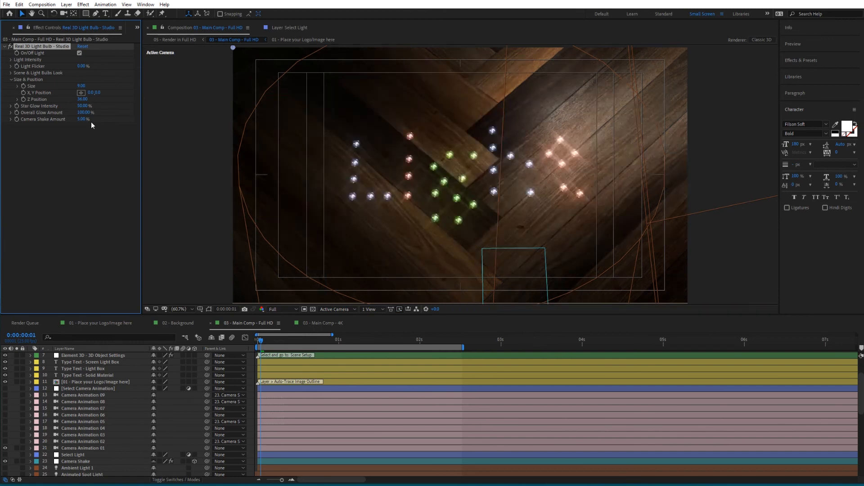
{"action": "left_click_drag", "start_coordinate": [82, 99], "coordinate": [61, 100]}
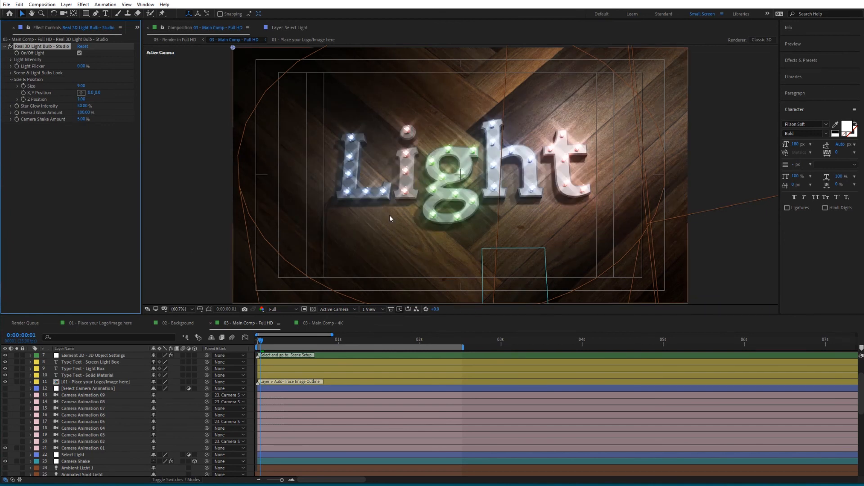
{"action": "left_click", "coordinate": [11, 79]}
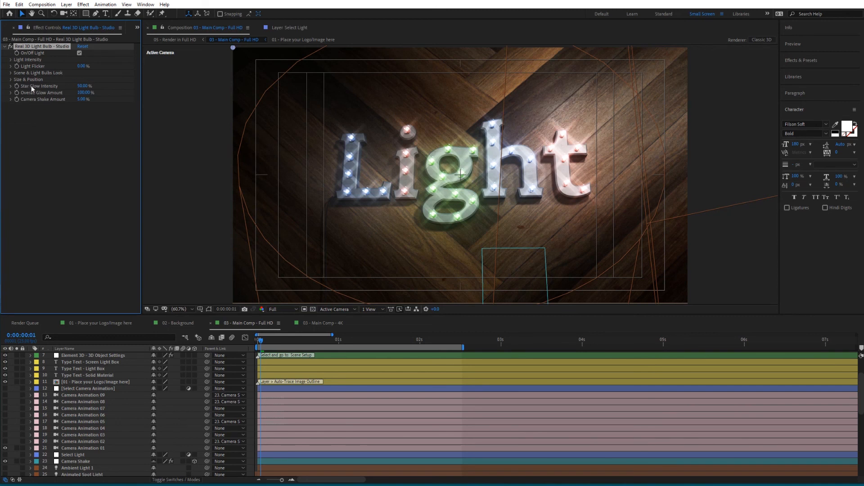
Try Star Glow Intensity values of 0%, 30% and 100%
{"action": "left_click", "coordinate": [81, 86]}
{"action": "type", "text": "0"}
{"action": "key", "text": "Return"}
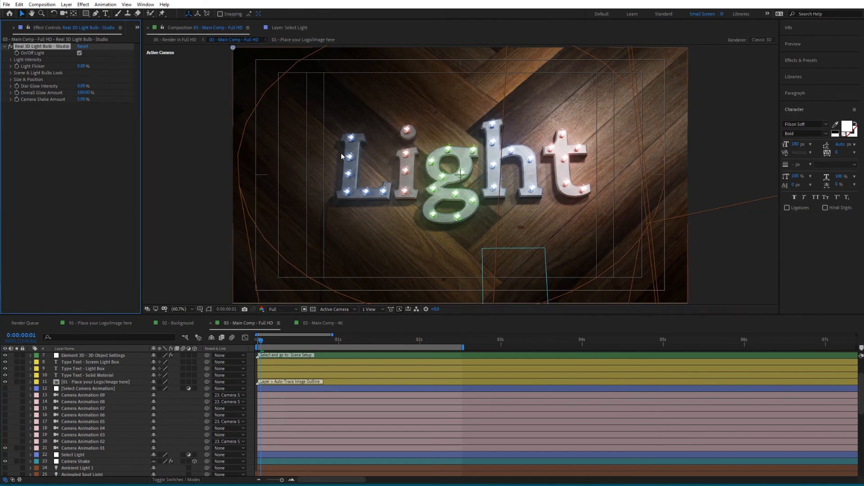
{"action": "left_click", "coordinate": [83, 86]}
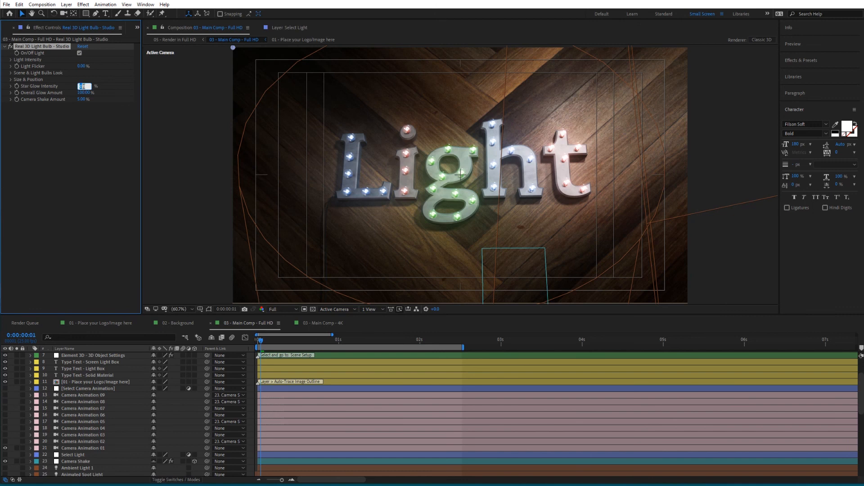
{"action": "type", "text": "30"}
{"action": "key", "text": "Return"}
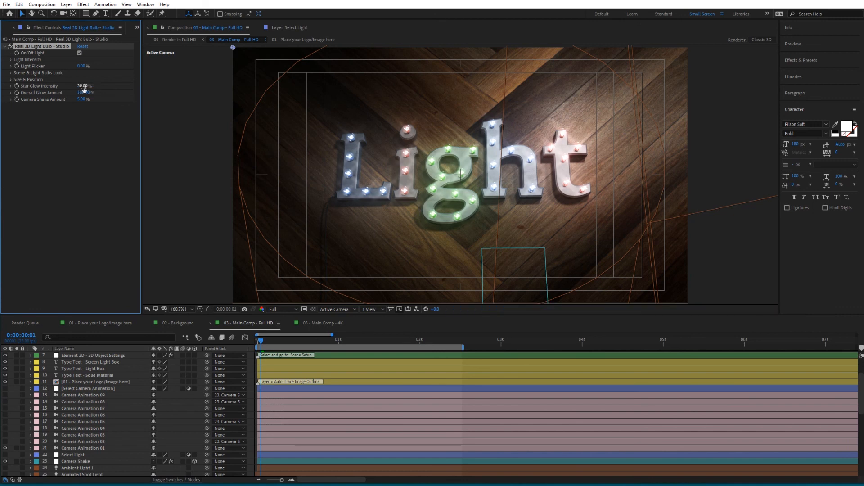
{"action": "left_click", "coordinate": [81, 85]}
{"action": "type", "text": "100"}
{"action": "key", "text": "Return"}
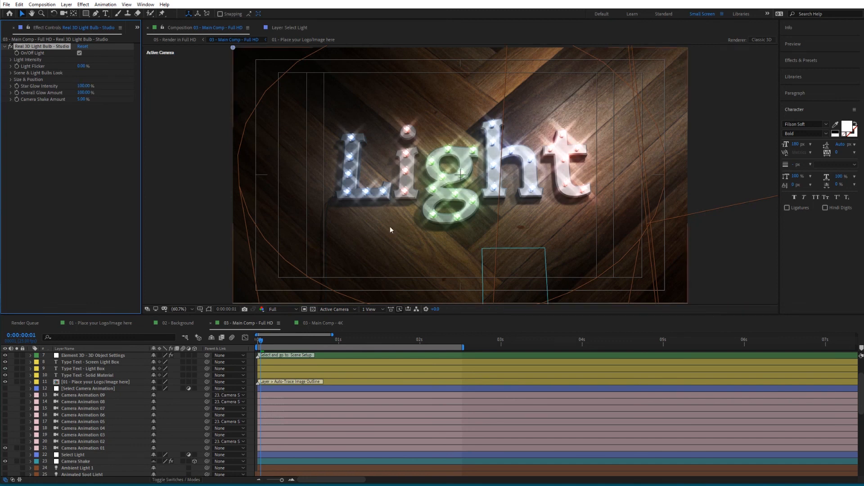
Set the Star Glow Intensity to 50%
{"action": "left_click", "coordinate": [82, 86]}
{"action": "type", "text": "30"}
{"action": "key", "text": "Return"}
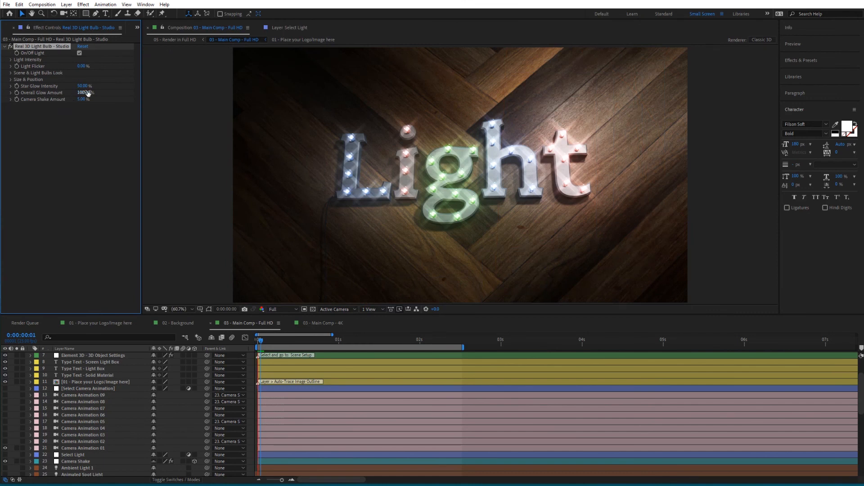
Try an Overall Glow Amount of 0%
{"action": "left_click", "coordinate": [84, 92]}
{"action": "type", "text": "0"}
{"action": "key", "text": "Return"}
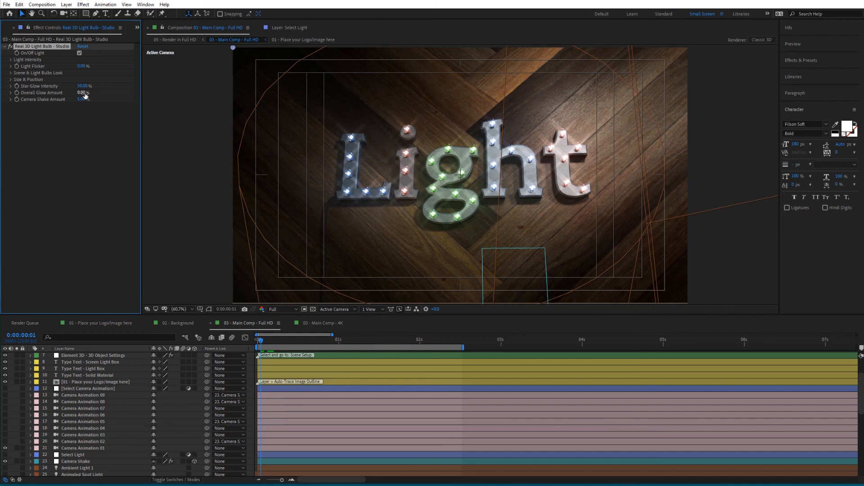
Set the Overall Glow Amount to 70%
{"action": "left_click", "coordinate": [81, 92]}
{"action": "type", "text": "70"}
{"action": "key", "text": "Return"}
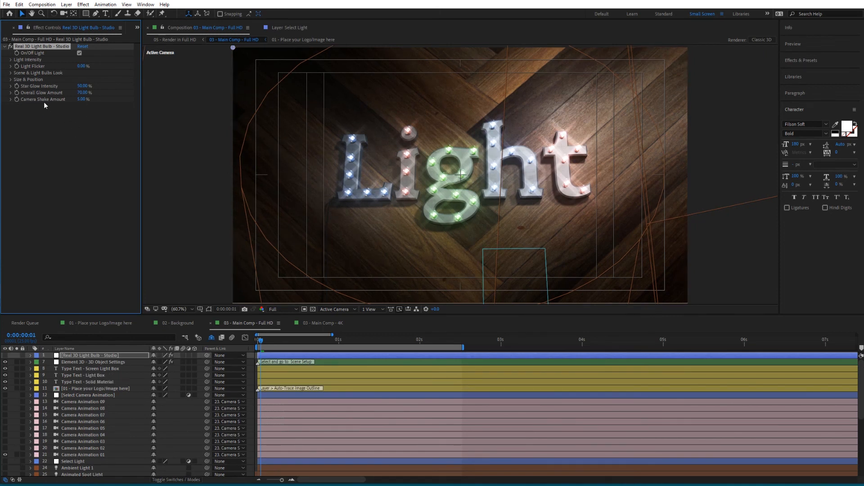
Try a Camera Shake Amount of 50% and preview the animation
{"action": "left_click", "coordinate": [81, 99]}
{"action": "type", "text": "50"}
{"action": "key", "text": "Return"}
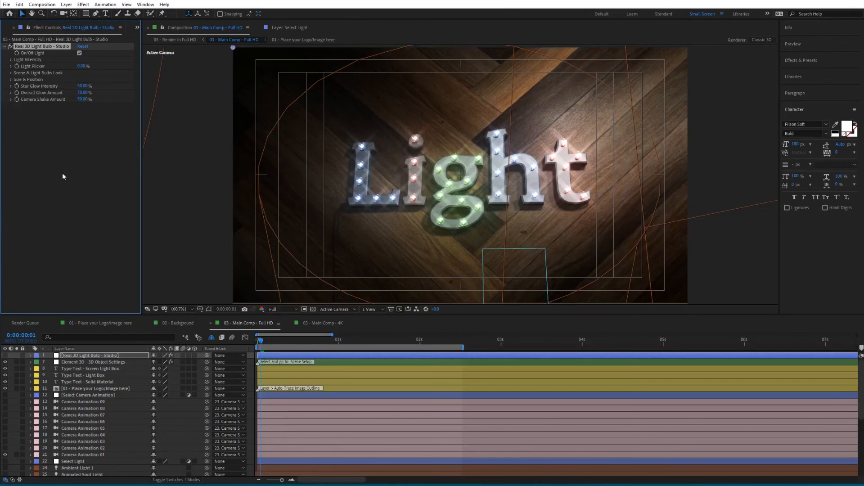
{"action": "key", "text": "space"}
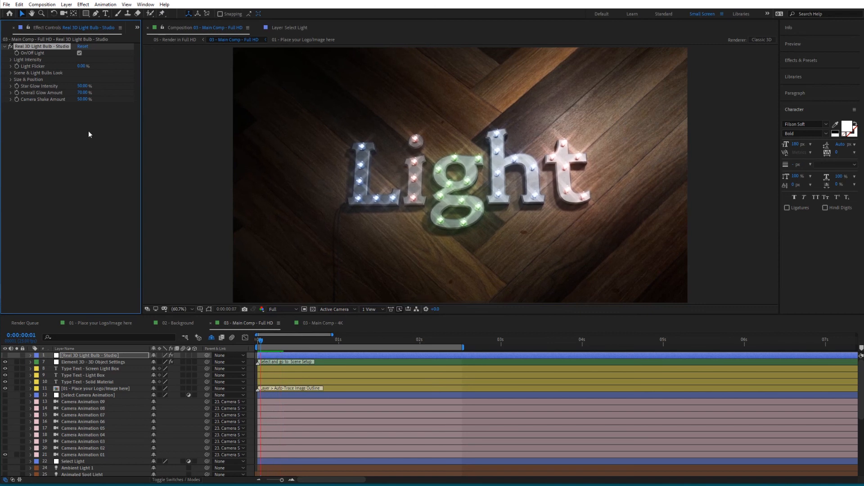
{"action": "key", "text": "space"}
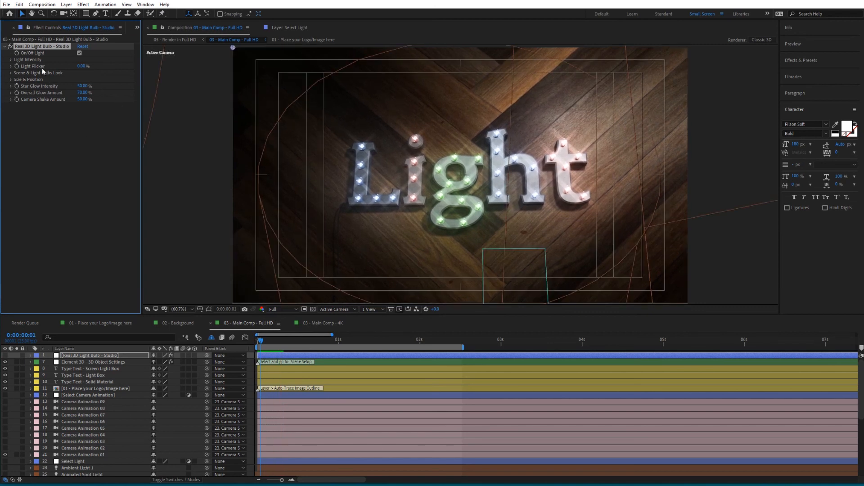
Reset the Camera Shake Amount to 5% and deselect the studio control layer
{"action": "left_click", "coordinate": [81, 99]}
{"action": "type", "text": "5"}
{"action": "key", "text": "Return"}
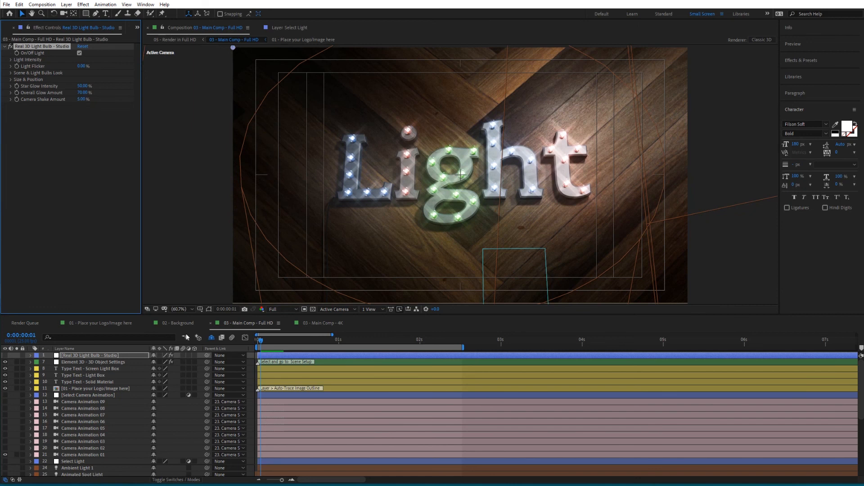
{"action": "left_click", "coordinate": [253, 377]}
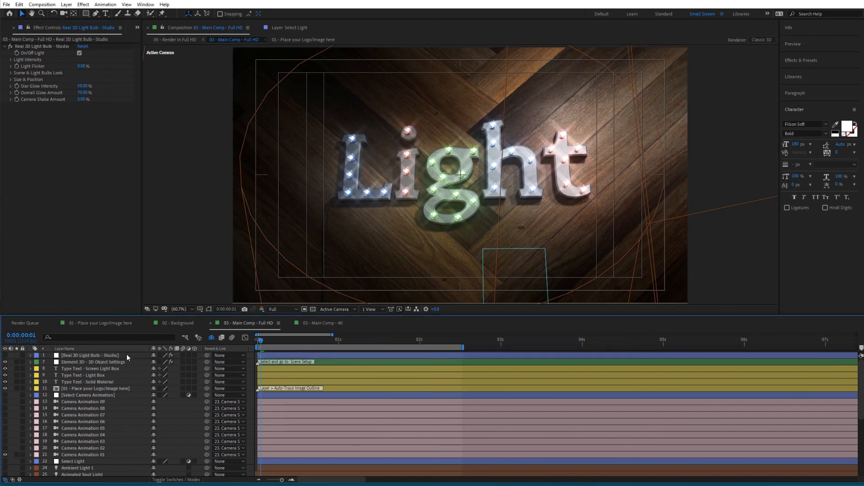